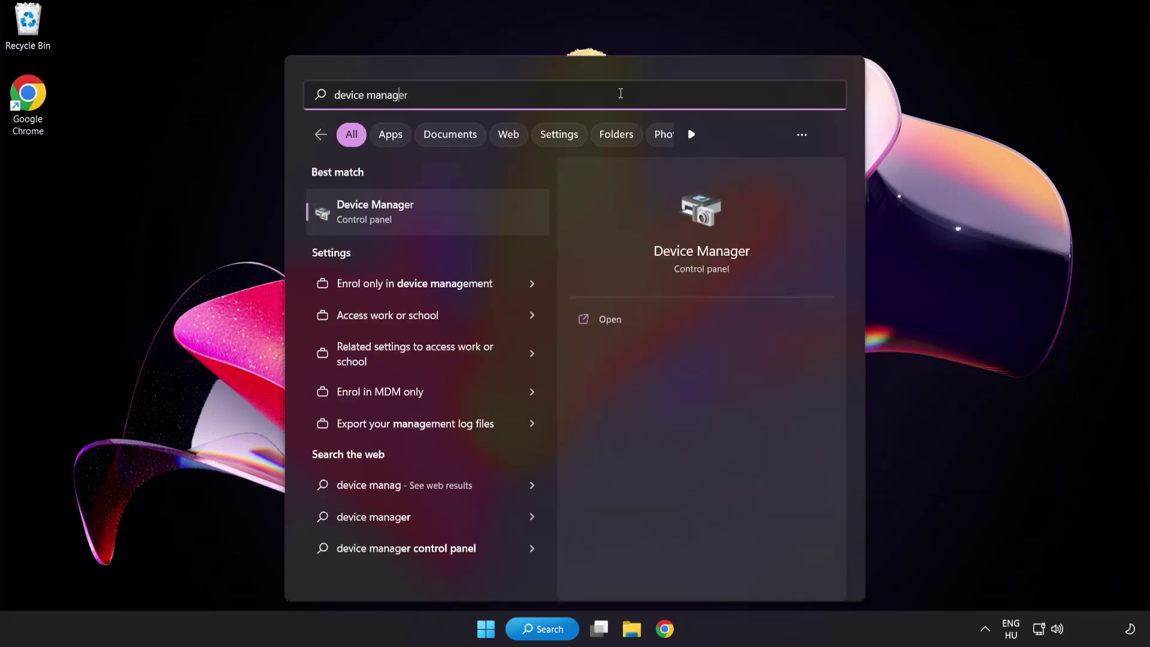
Step: Find and open Device Manager, and expand the Display adapters category
text(er)
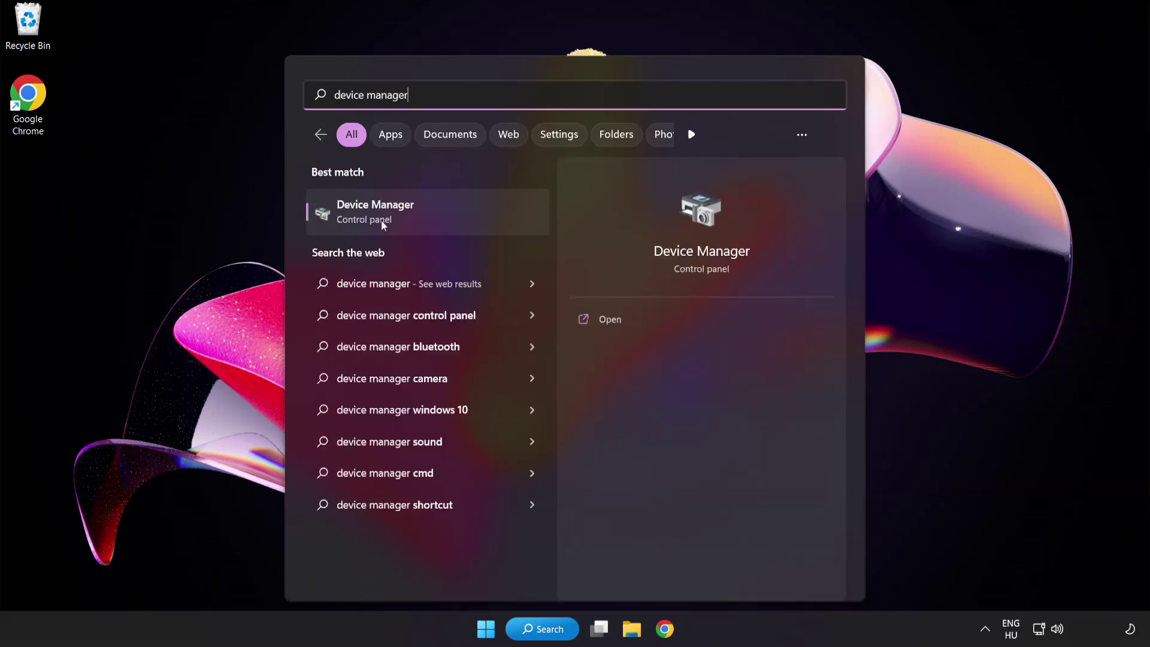
click(460, 216)
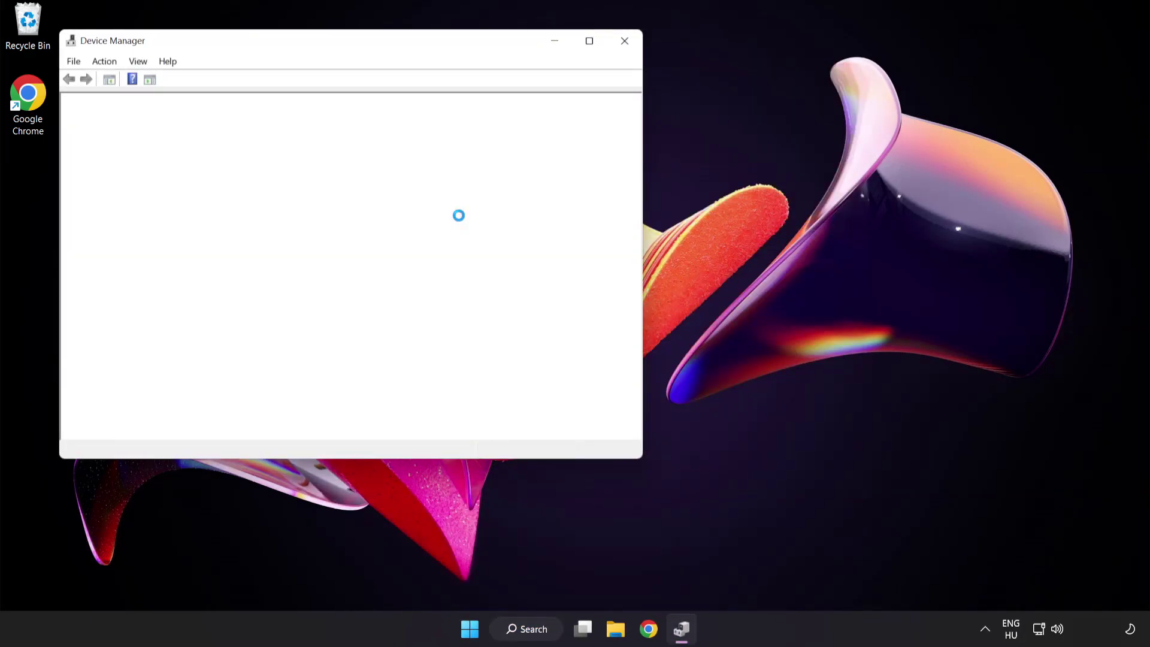
drag(372, 48, 562, 118)
click(290, 243)
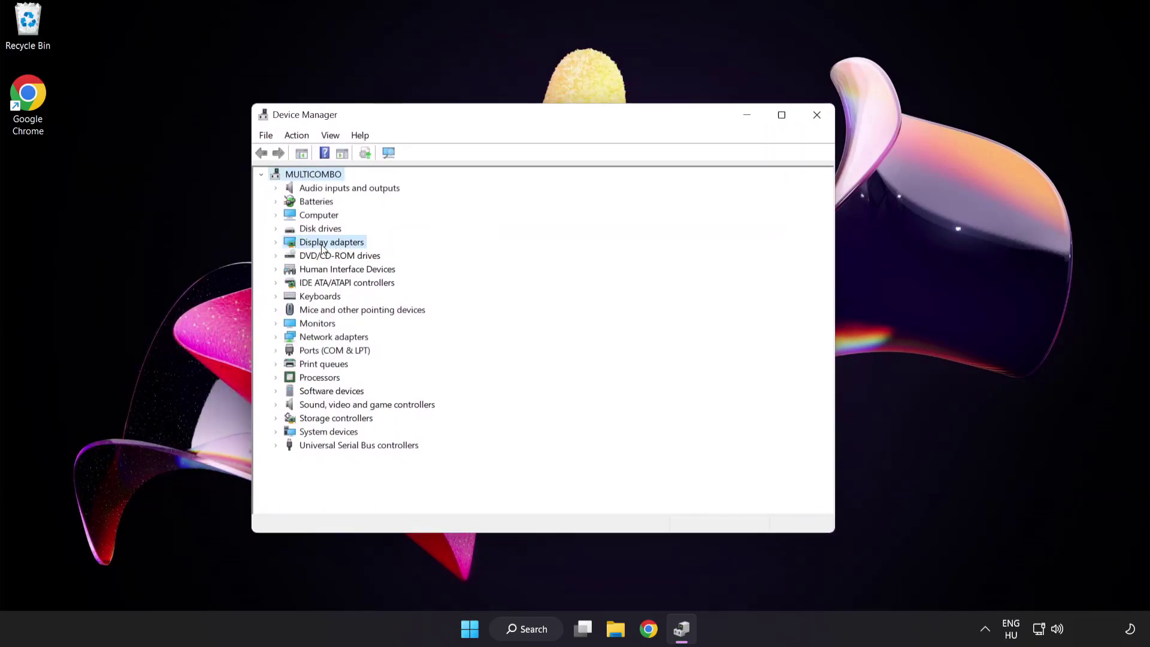
click(276, 243)
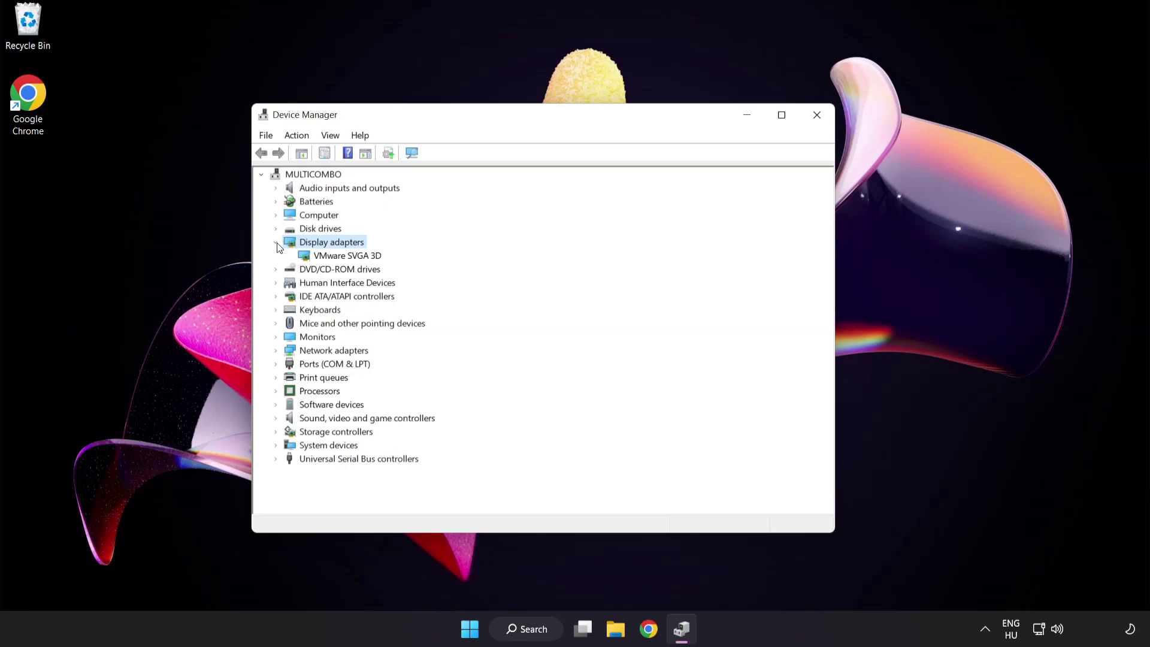
Step: Run an automatic driver update search for the VMware SVGA 3D display adapter, closing Device Manager when finished
click(309, 257)
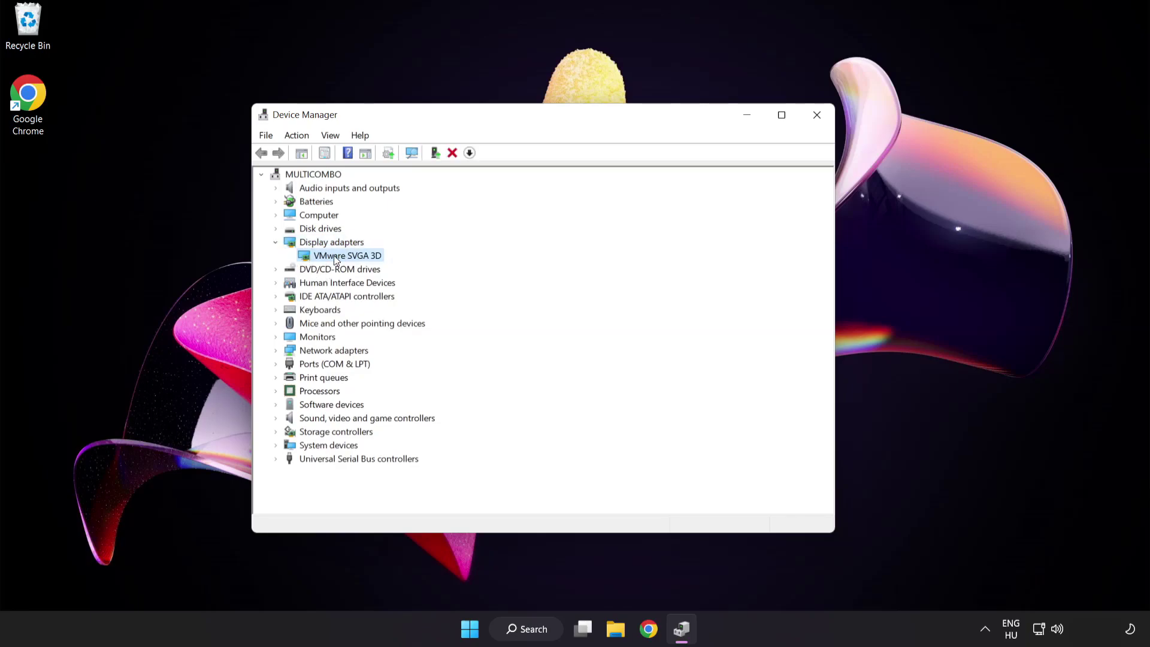
right_click(339, 256)
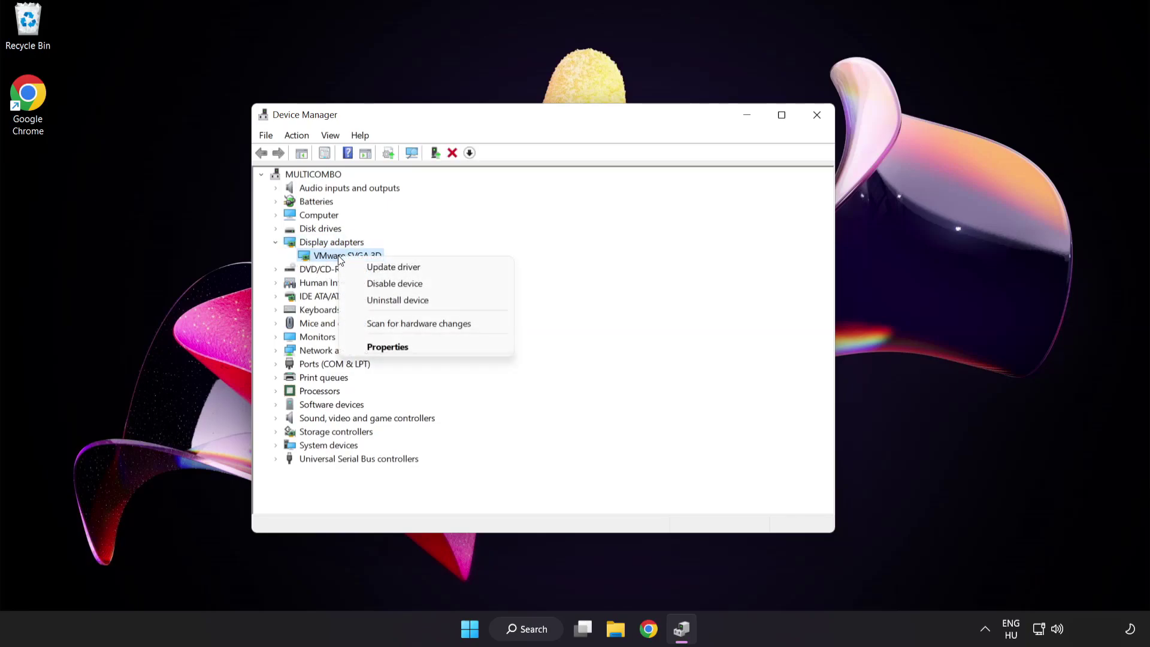
click(449, 271)
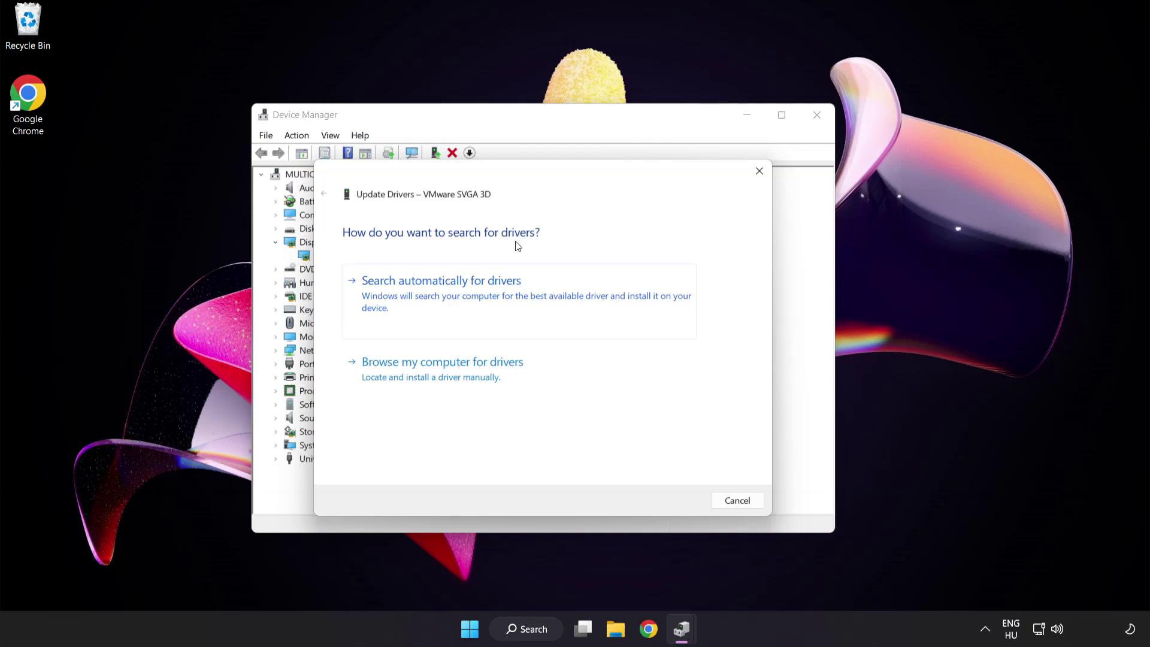
click(502, 296)
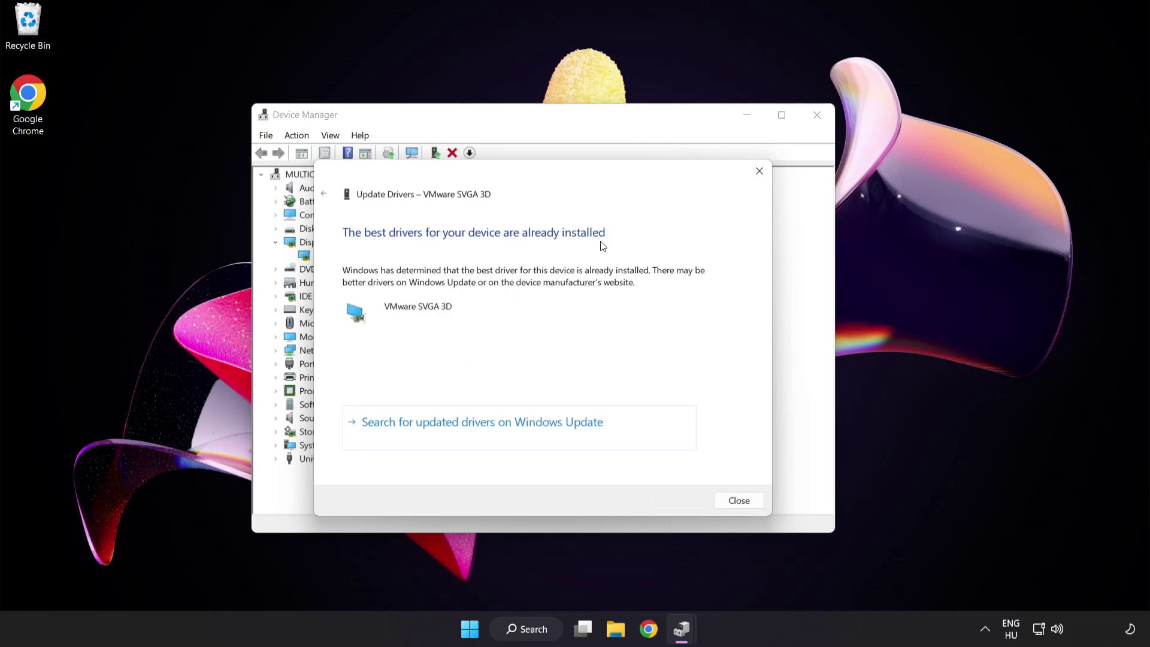
click(737, 505)
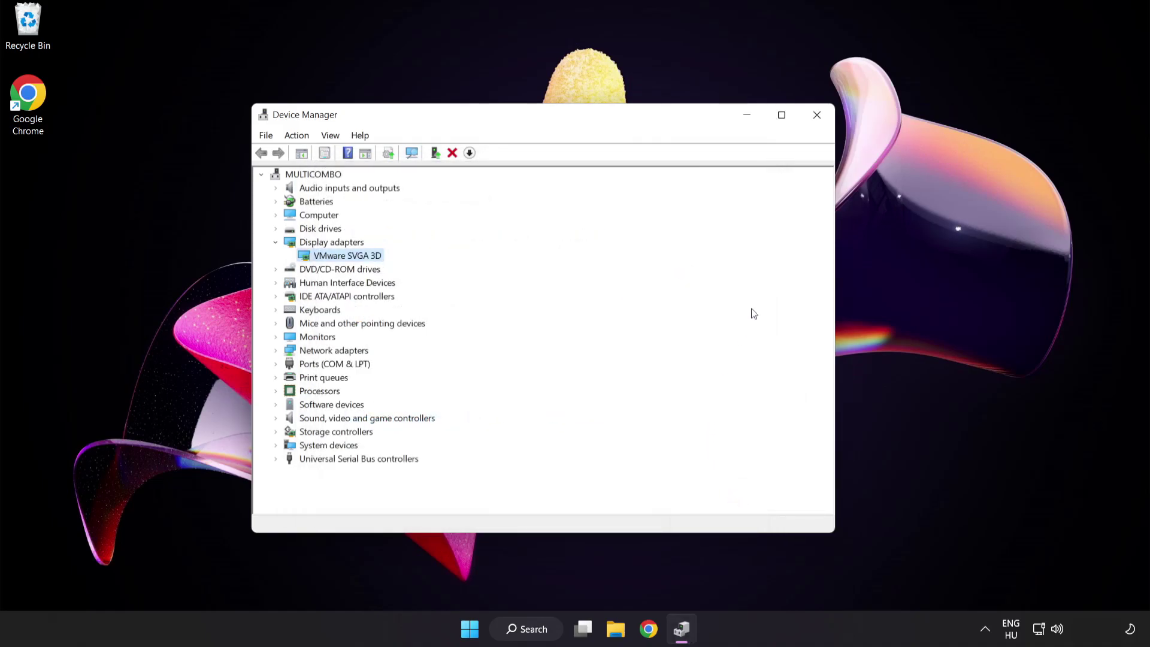
click(818, 120)
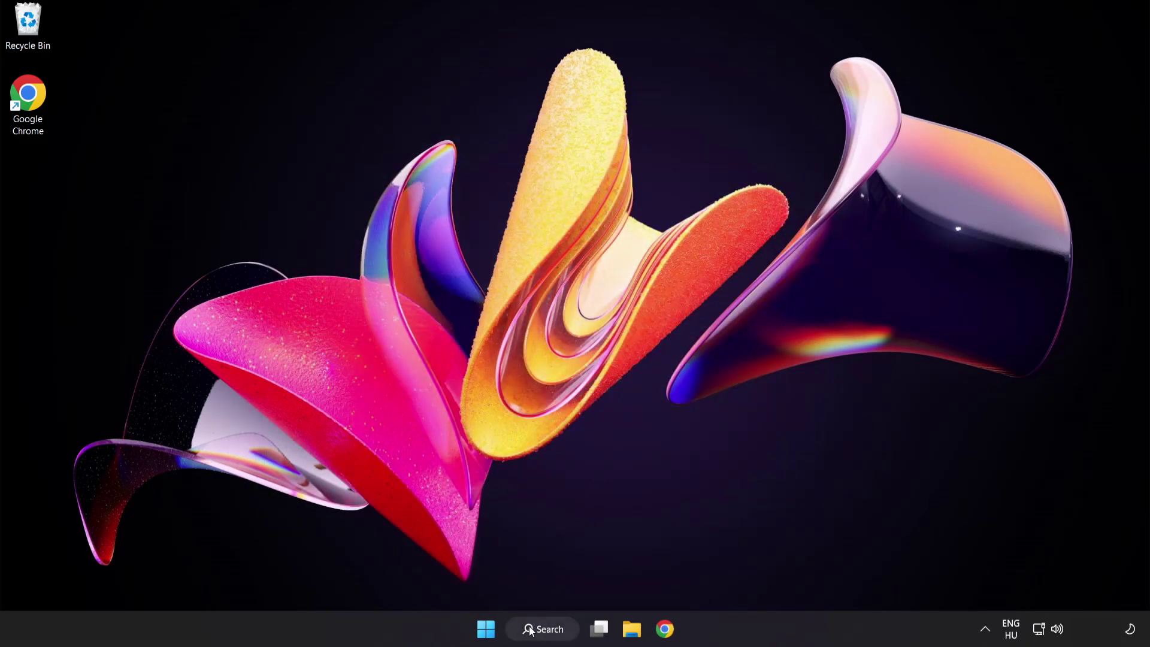
Step: Open the Windows Update settings, check for updates, and close the settings once the check is complete
click(557, 633)
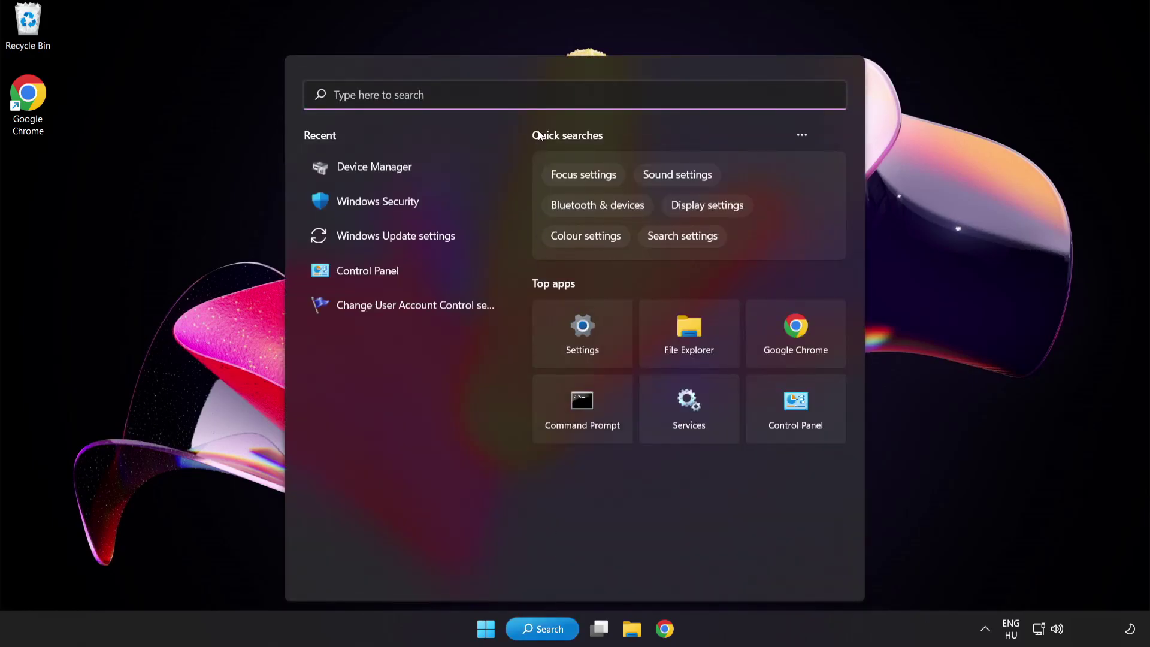
text(update)
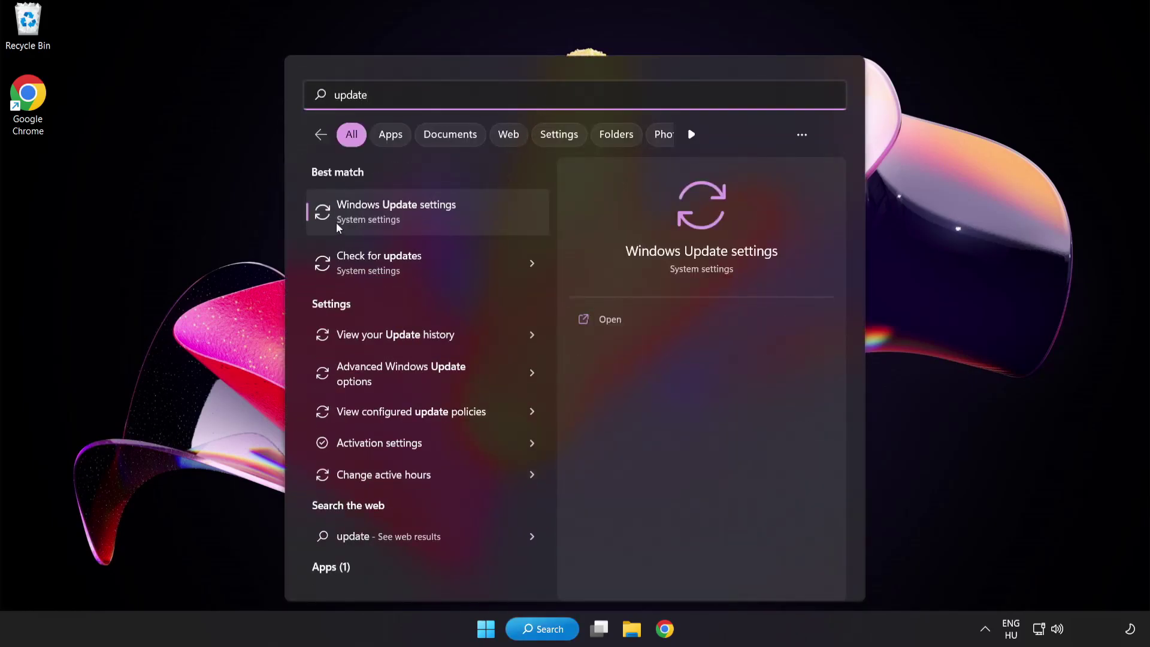
click(439, 218)
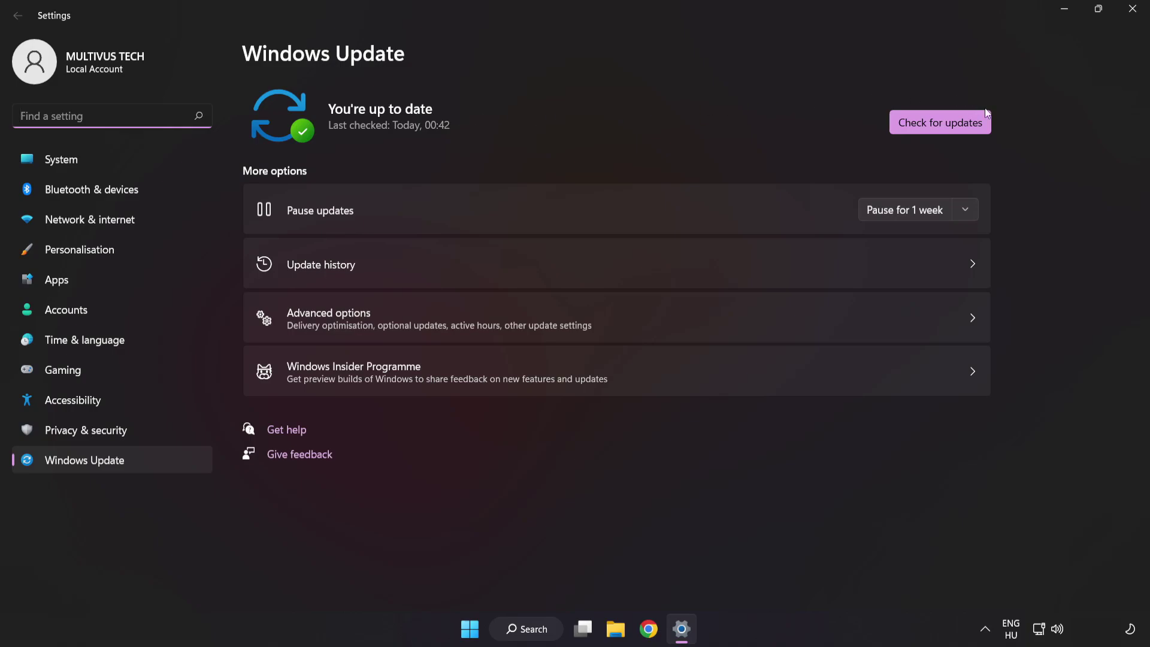
click(936, 129)
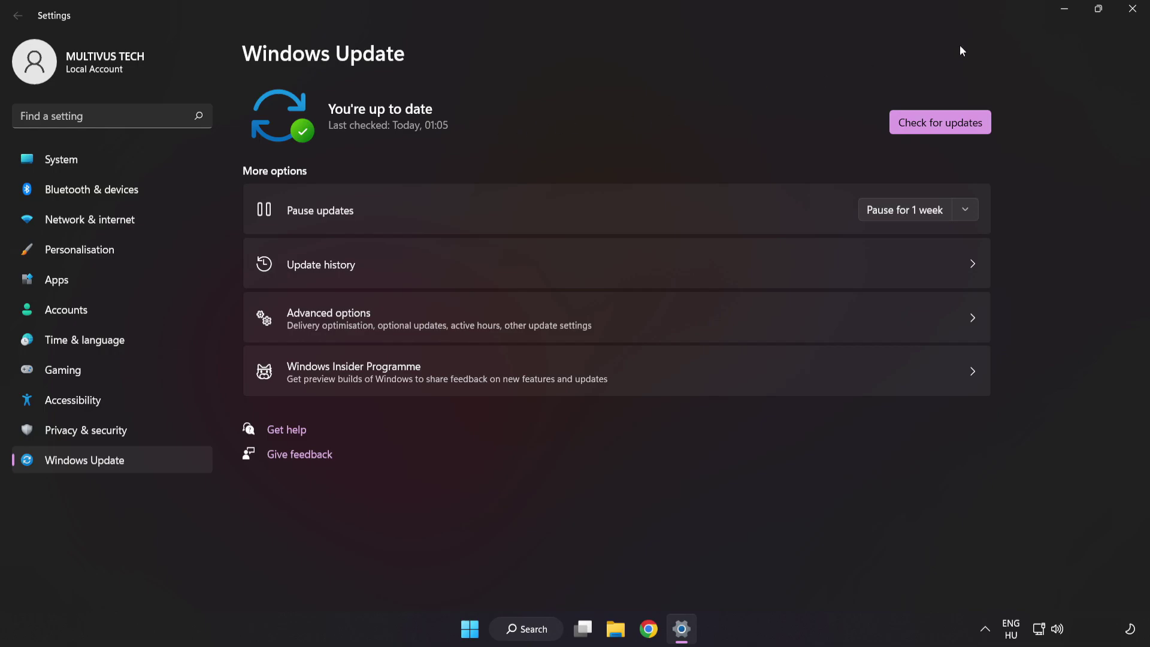
click(1131, 17)
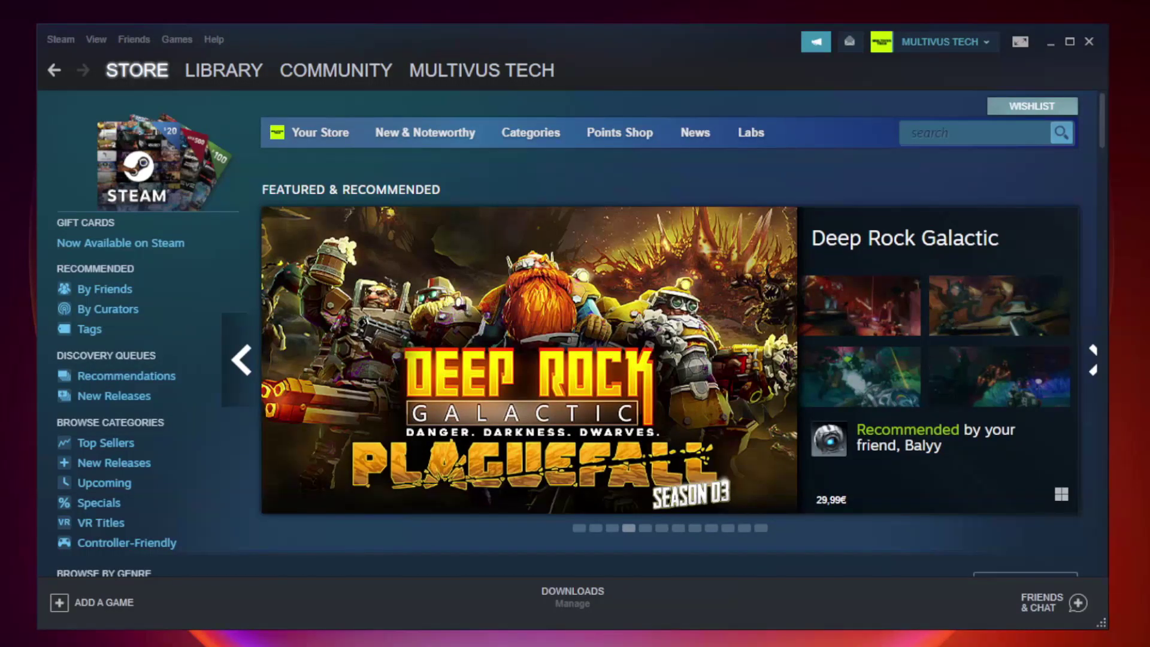
Step: Switch to Steam and verify the integrity of the local files of YOUR NOT WORKING GAME in the library's favorites
mouse_move(240, 75)
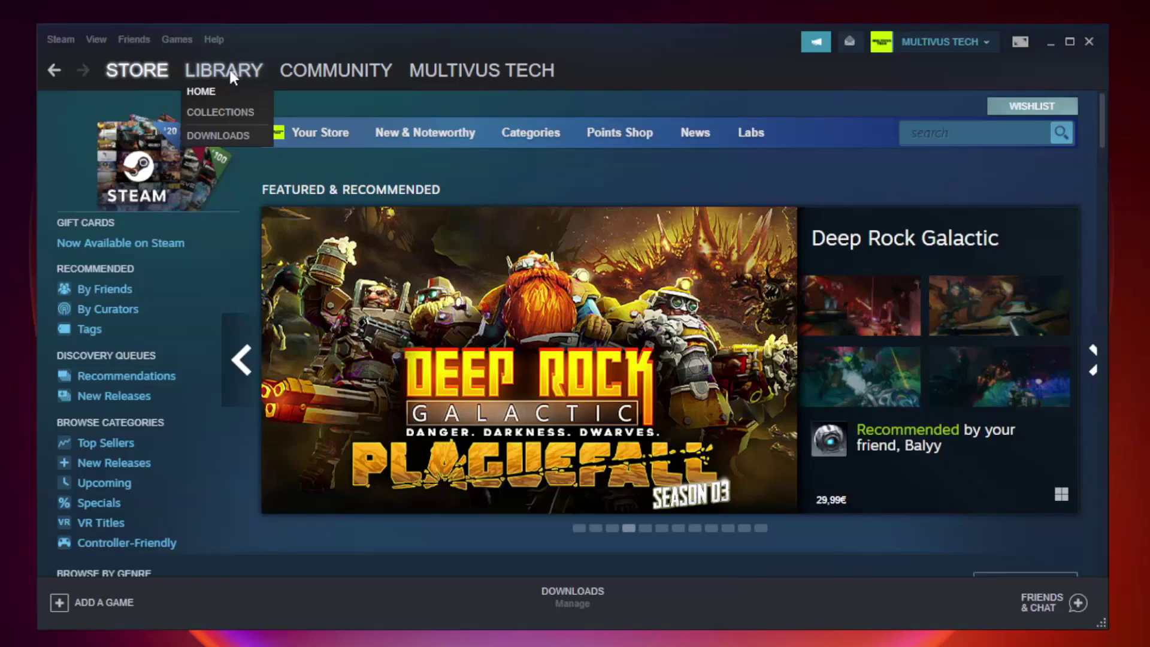
click(233, 77)
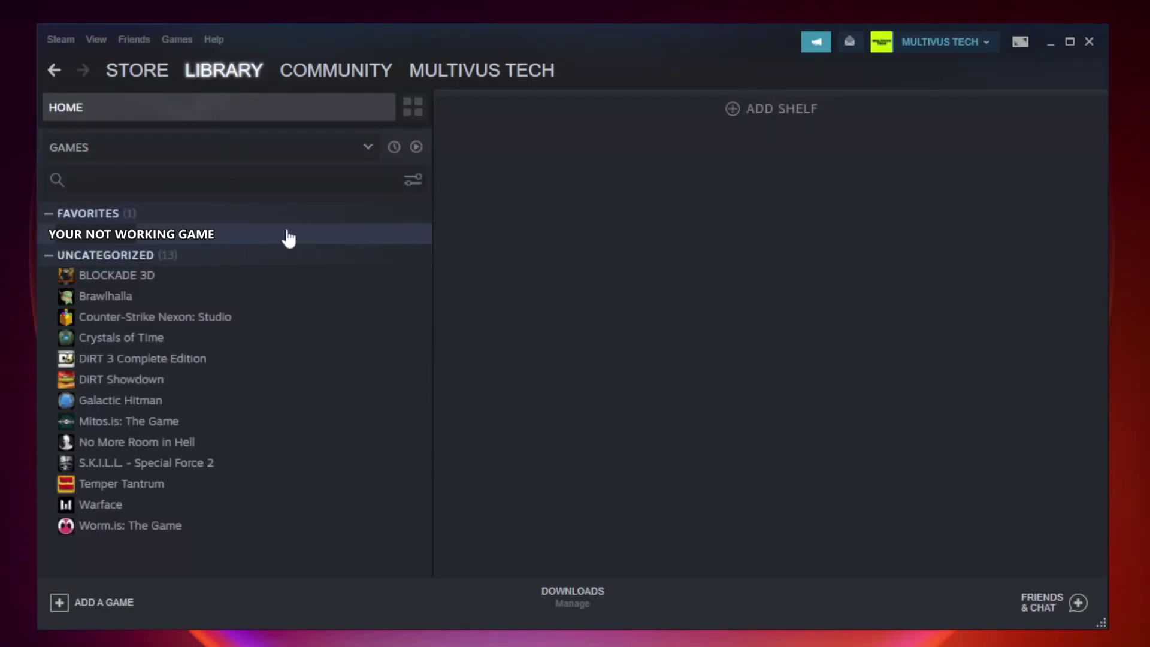
right_click(249, 239)
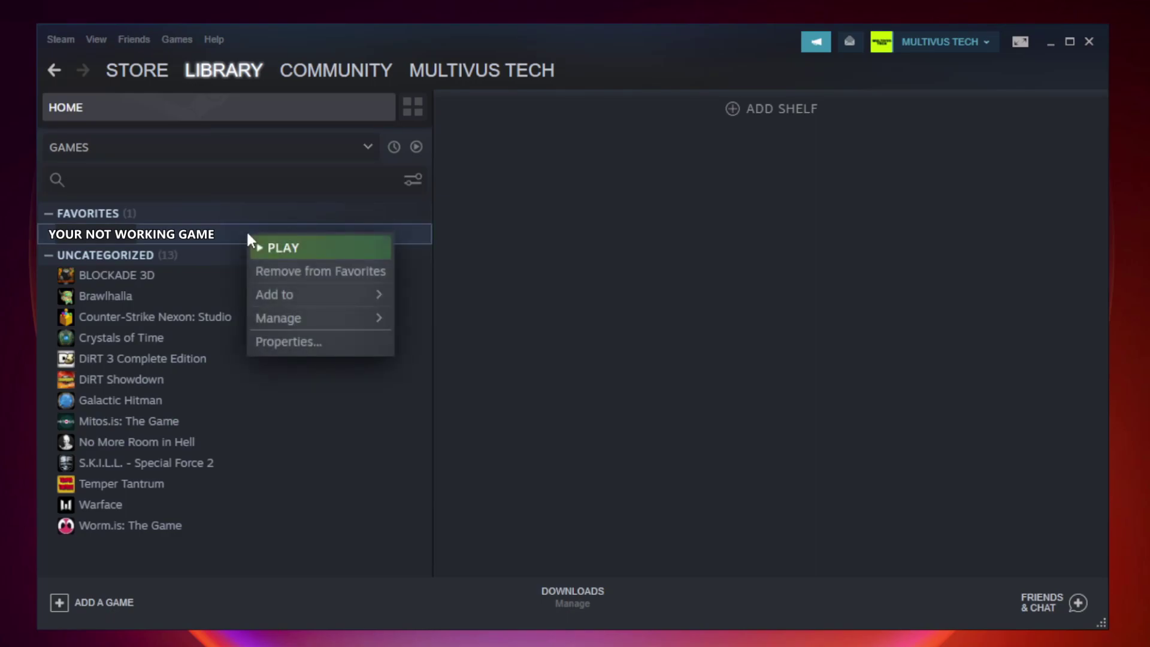
click(316, 341)
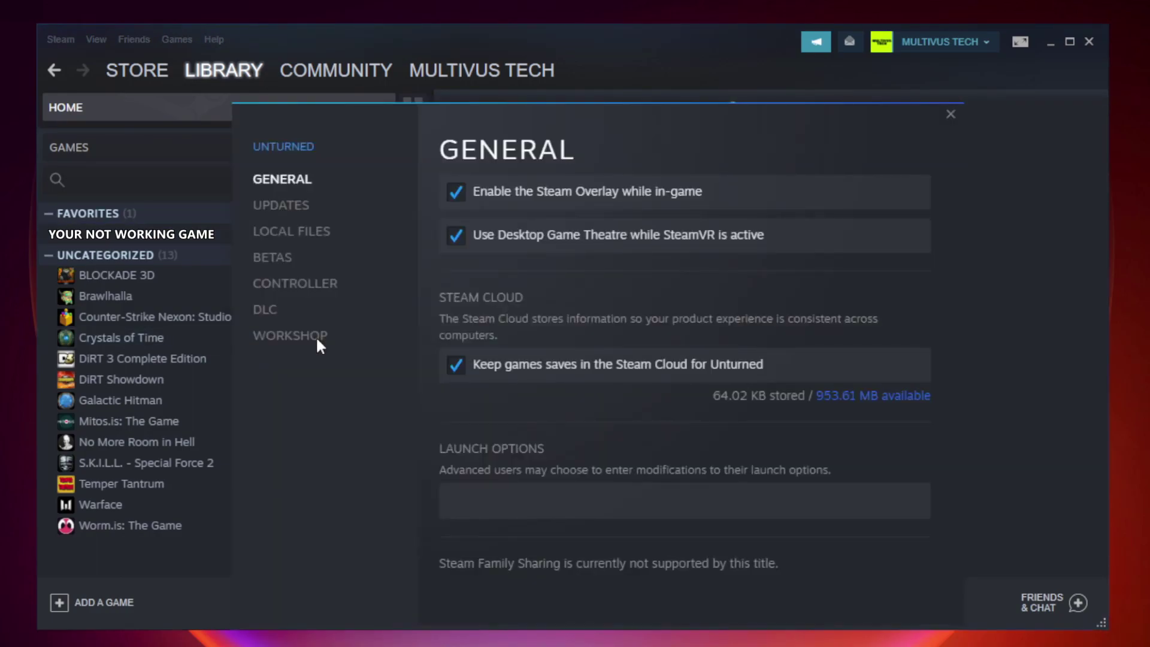
click(307, 239)
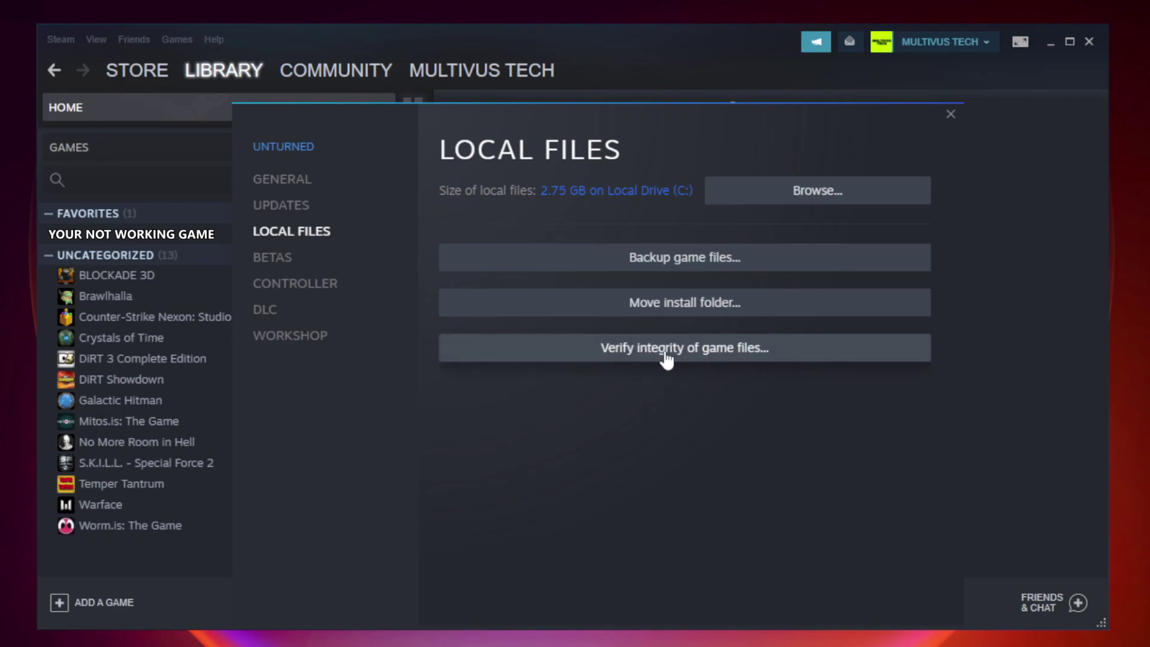
click(697, 353)
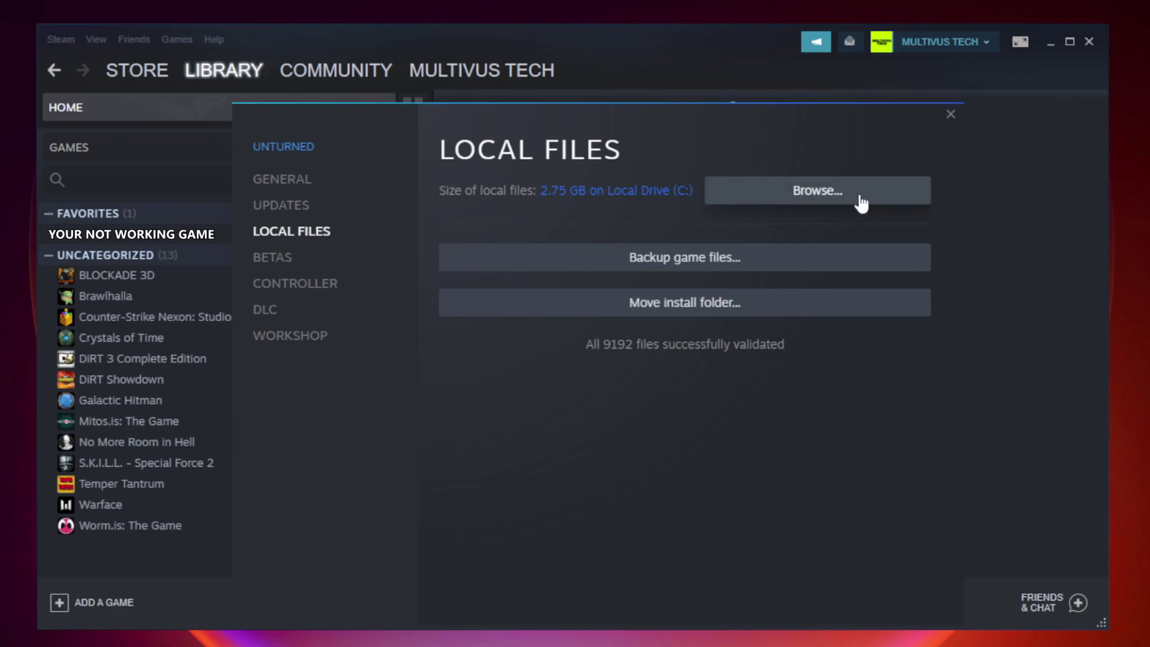
Step: Browse to the game's local files folder and open the properties of the YOUR NOT WORKING GAME shortcut
click(822, 204)
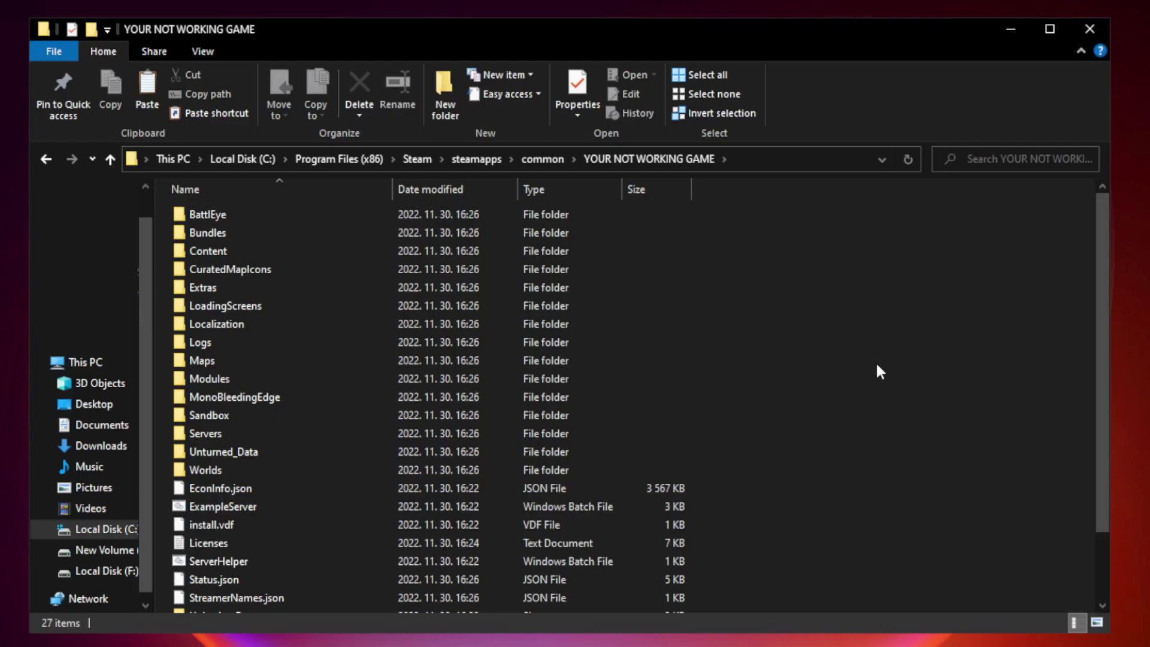
drag(1104, 313, 1105, 412)
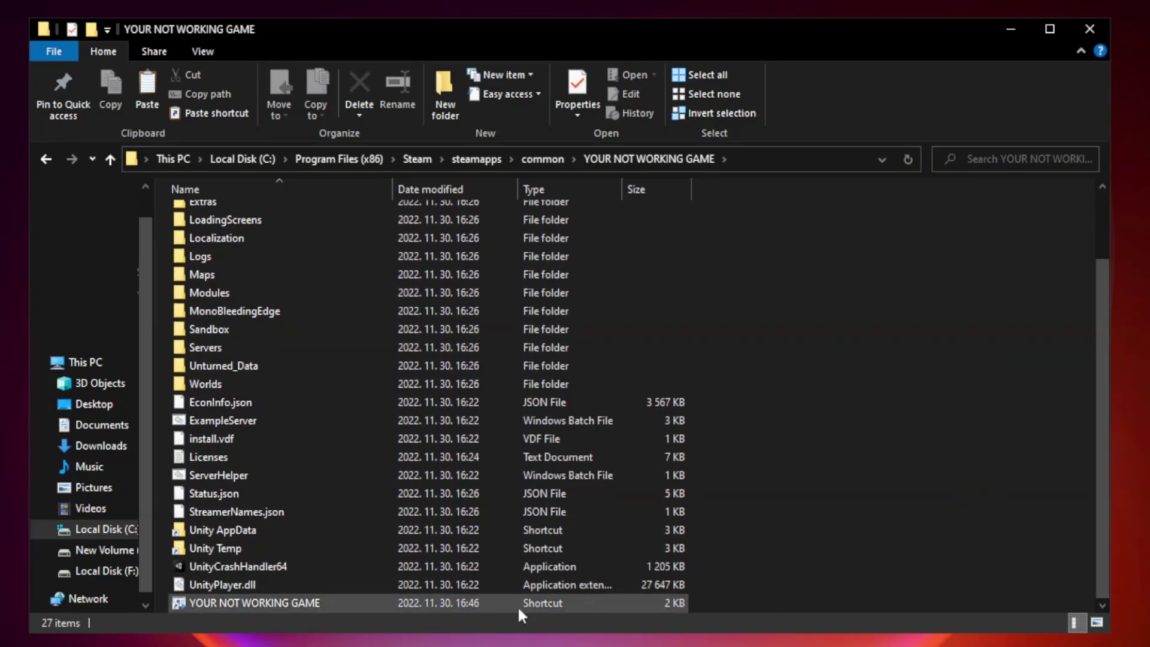
click(458, 602)
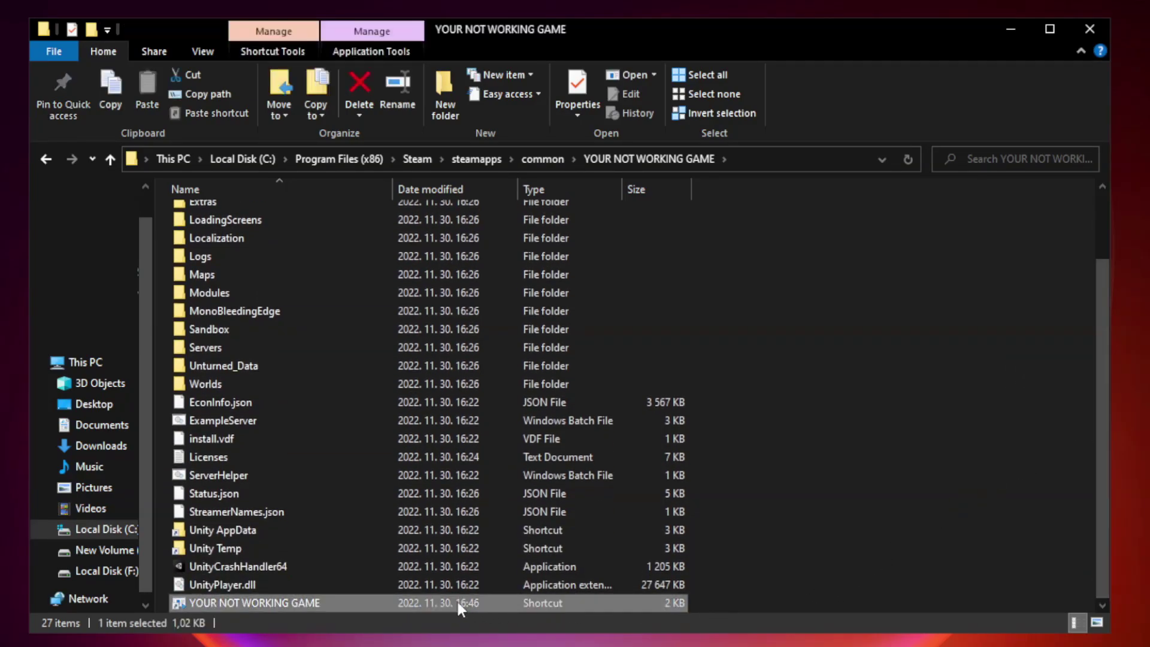
right_click(389, 603)
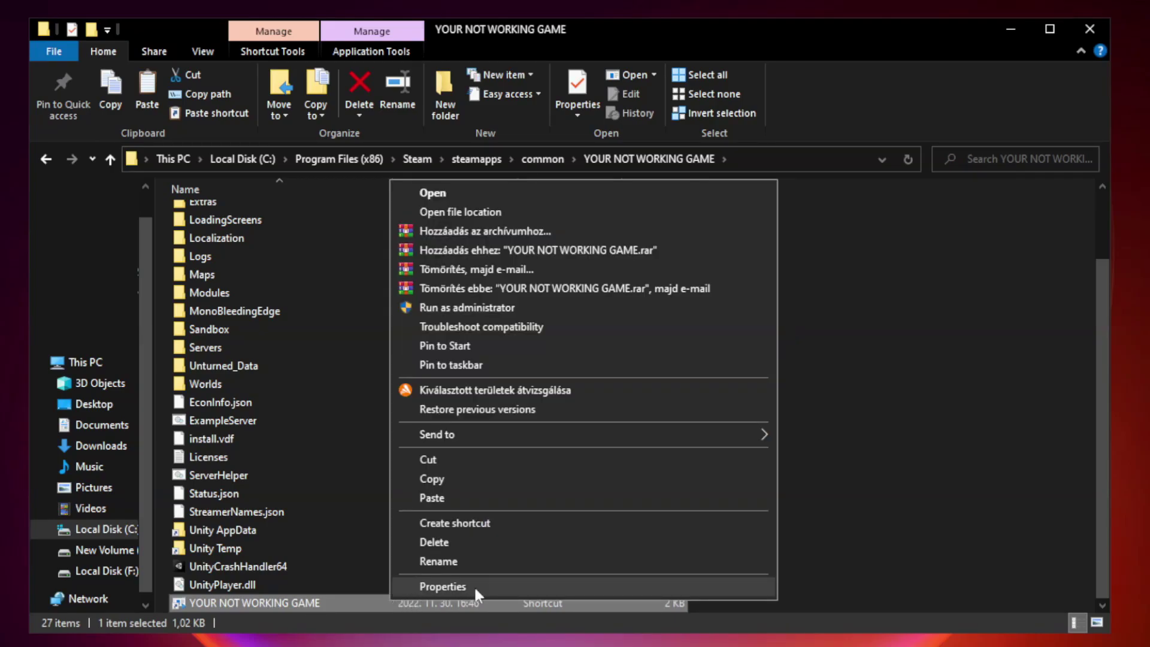
click(579, 586)
drag(571, 317, 571, 134)
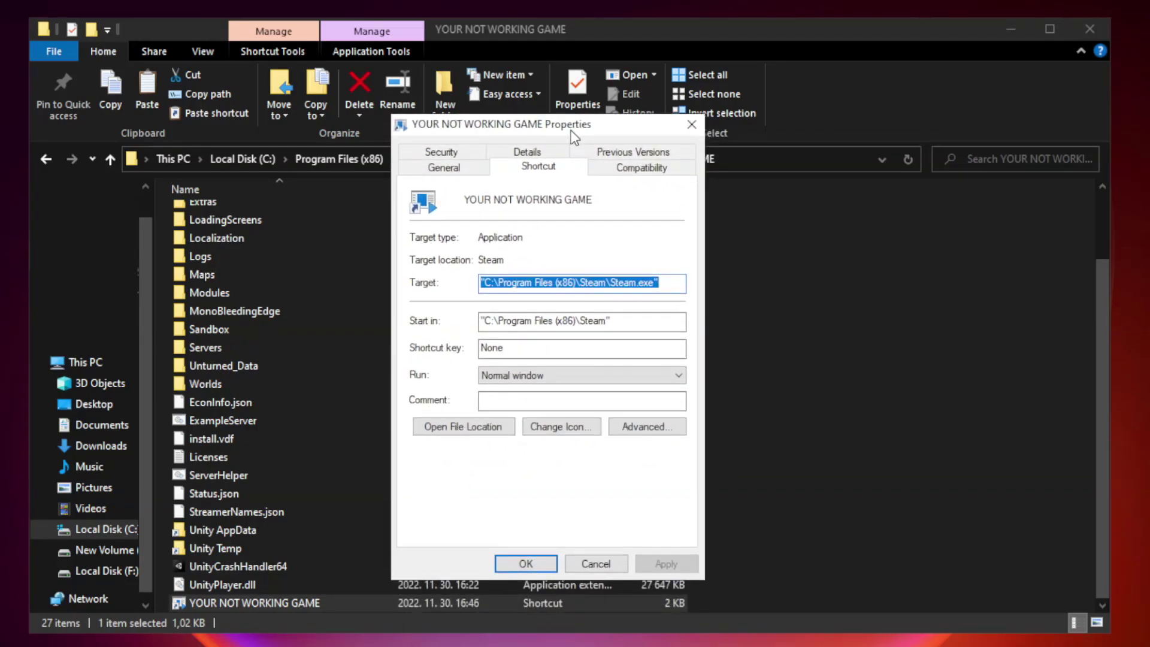
Step: Apply Windows 8 compatibility mode, disabled fullscreen optimizations and running as administrator to the game shortcut, and close its folder
click(640, 171)
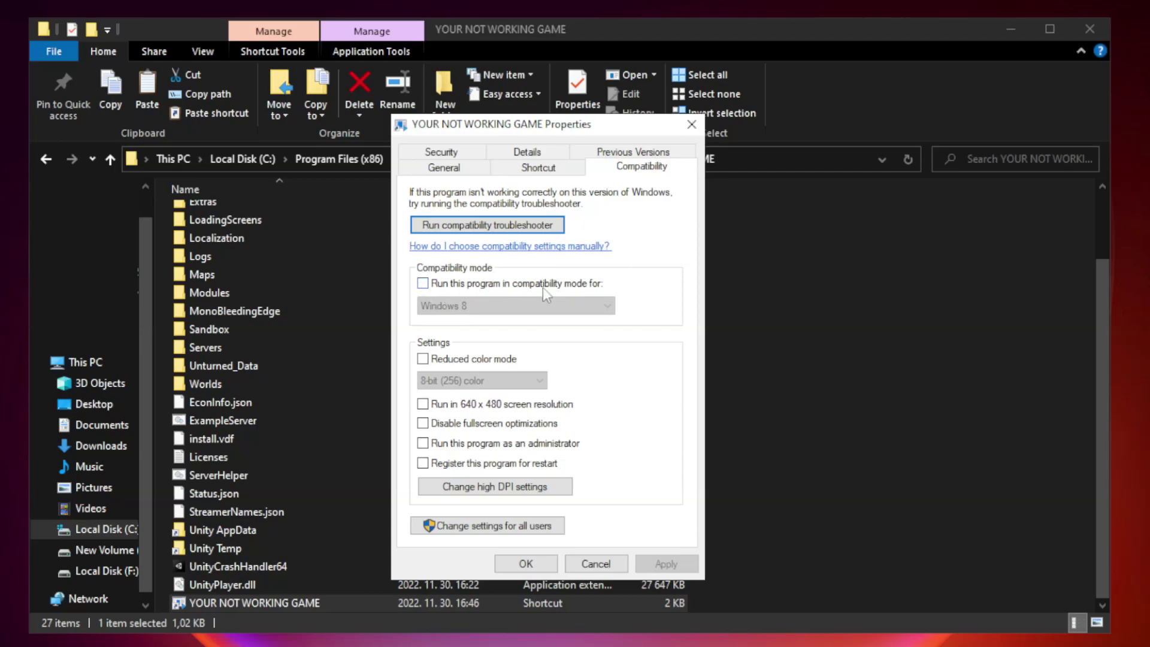
click(456, 285)
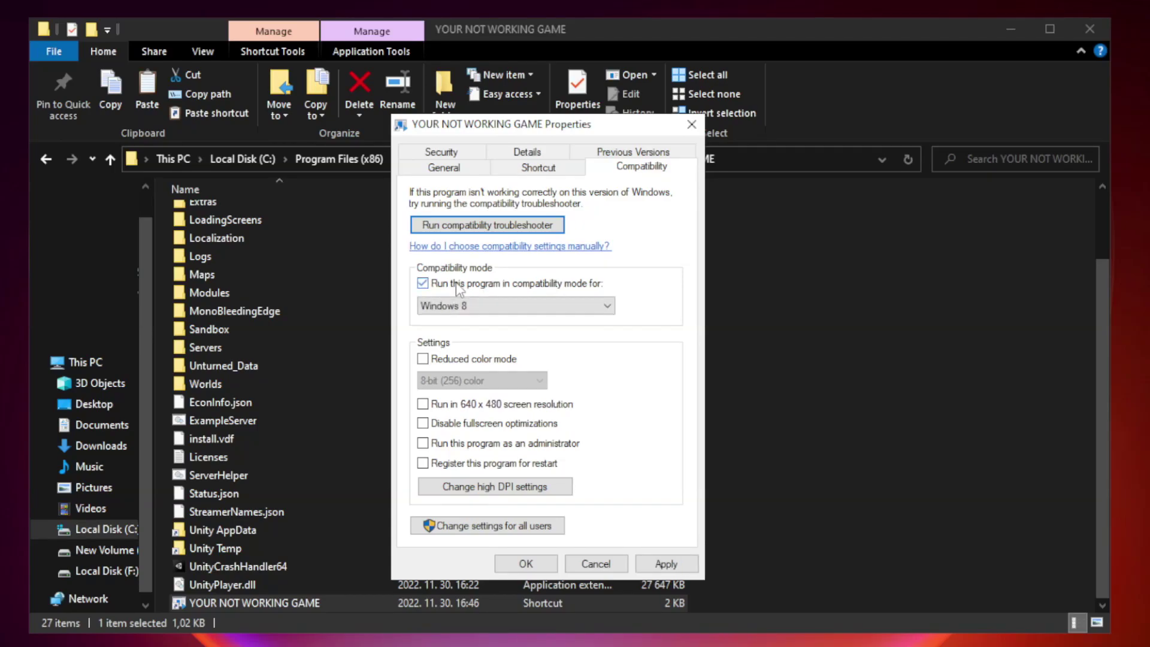
click(509, 306)
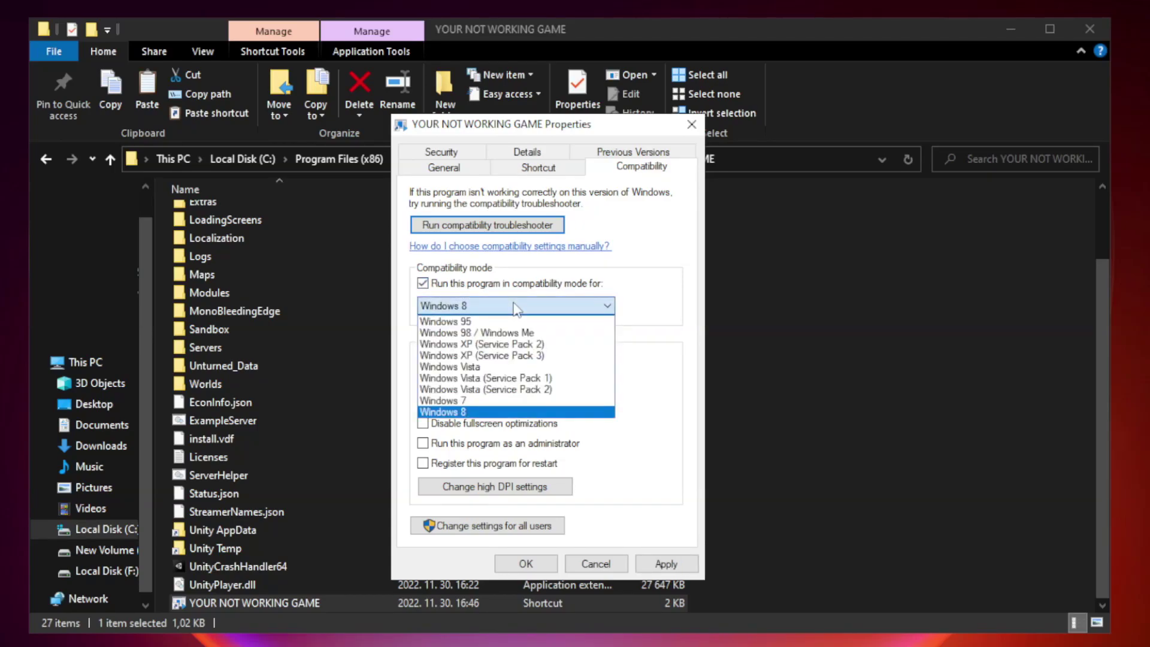
click(487, 414)
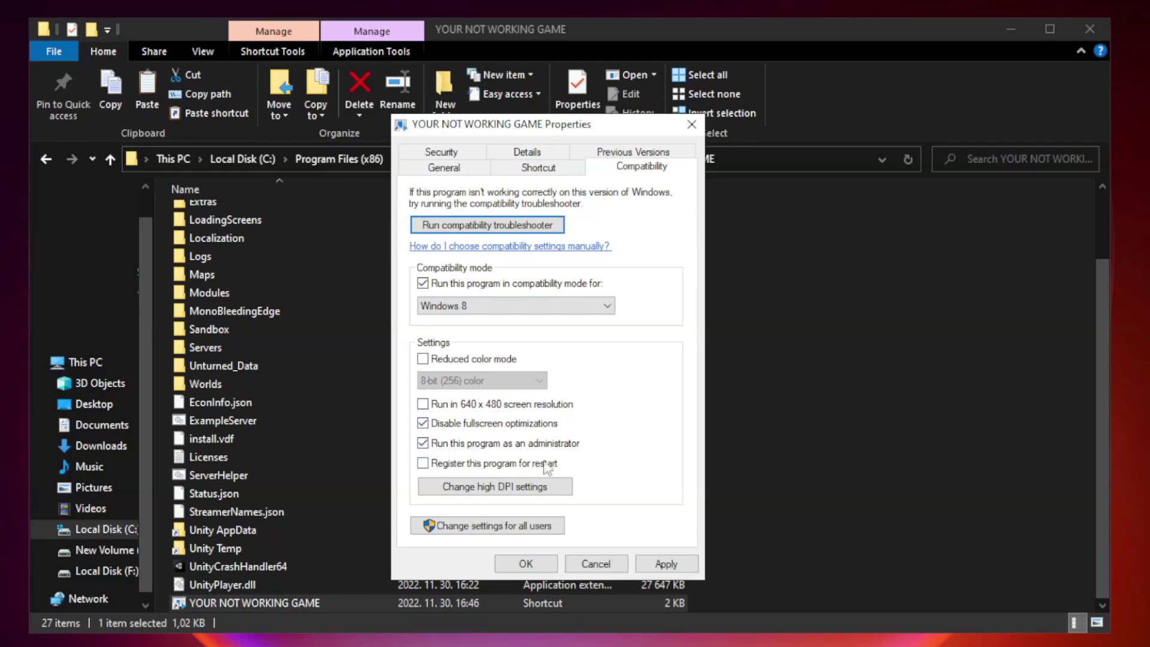
click(671, 565)
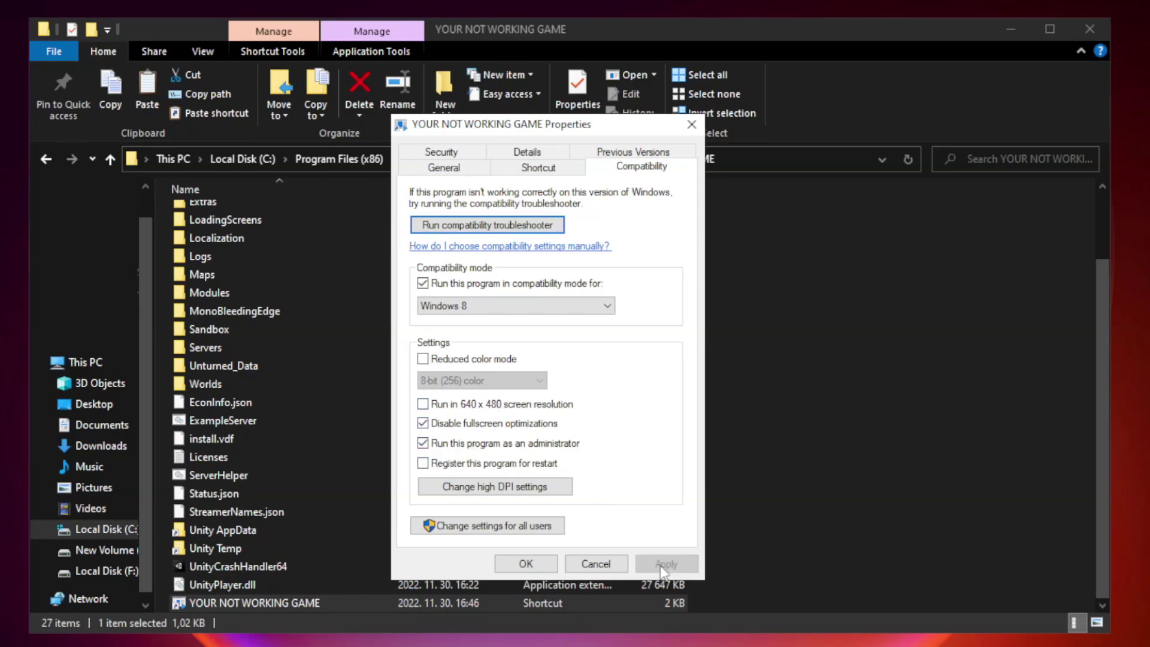
click(525, 564)
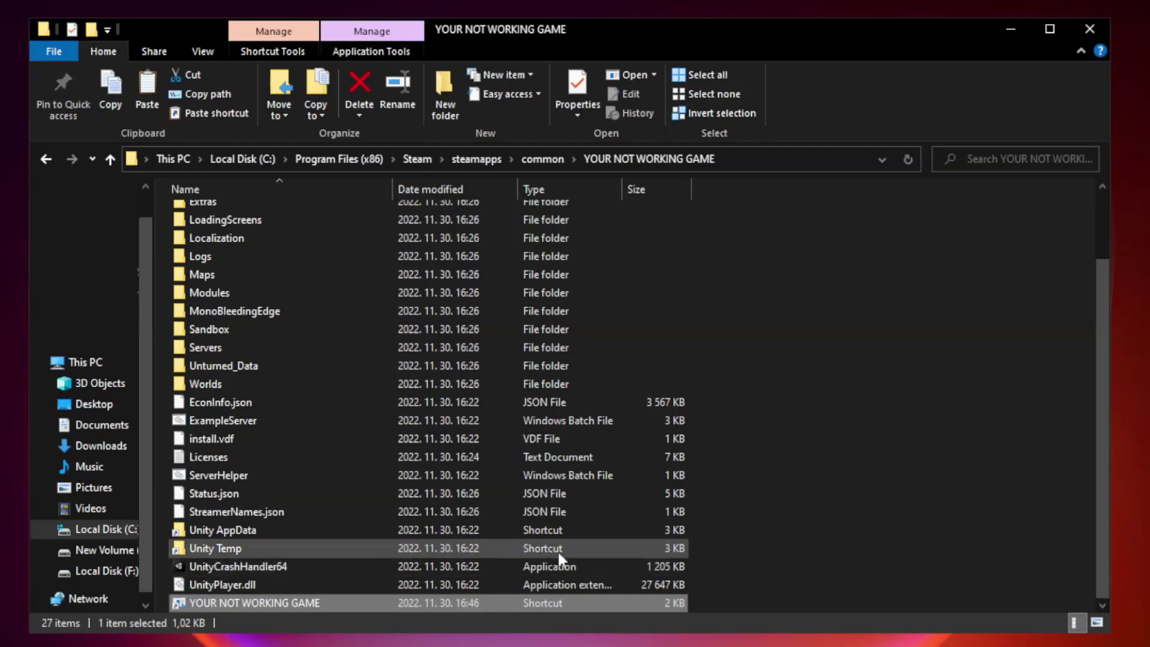
click(1089, 30)
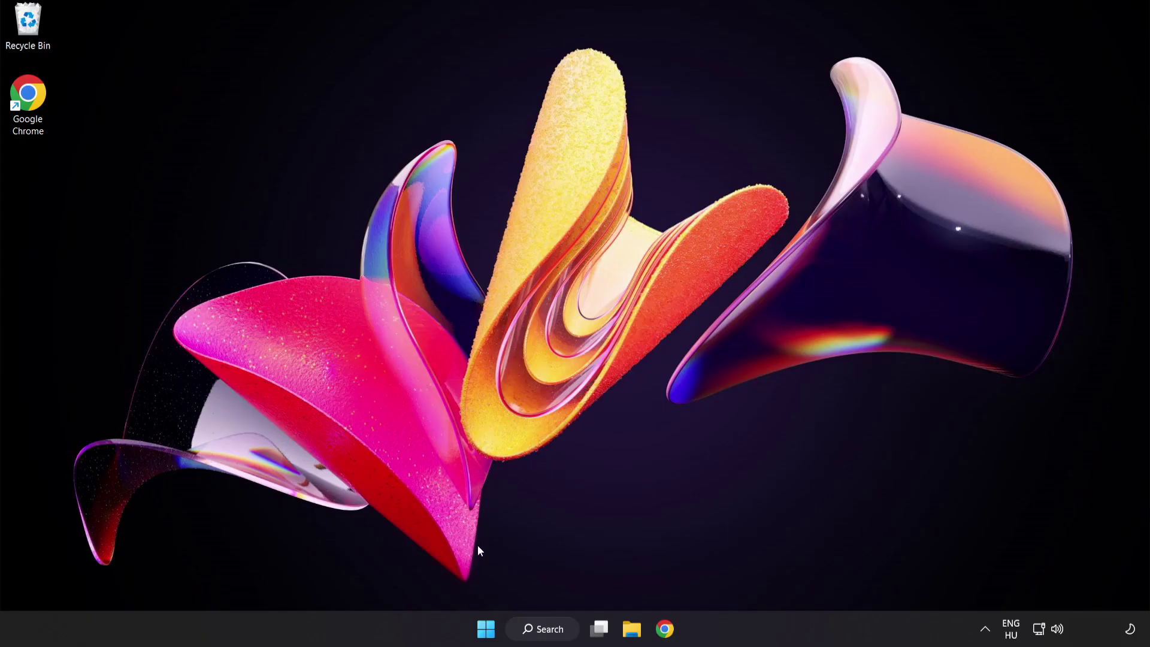
Step: Disable Cortana, Phone Link, Terminal and the Windows Security notification icon as startup apps in Task Manager, and close it
right_click(490, 632)
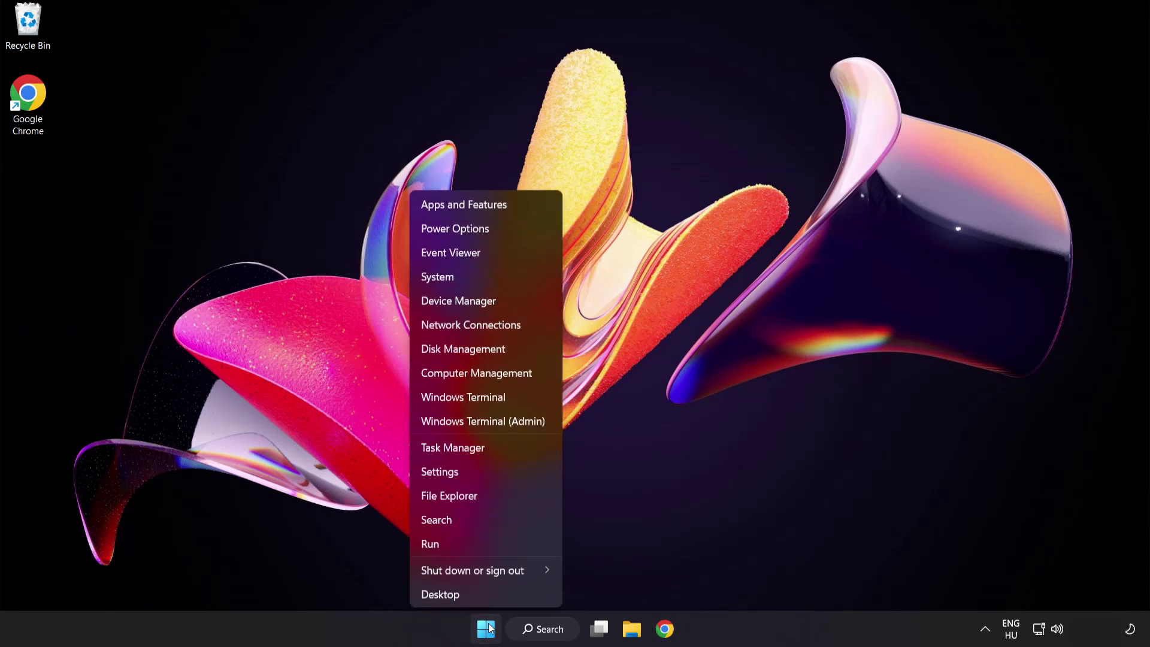
click(497, 448)
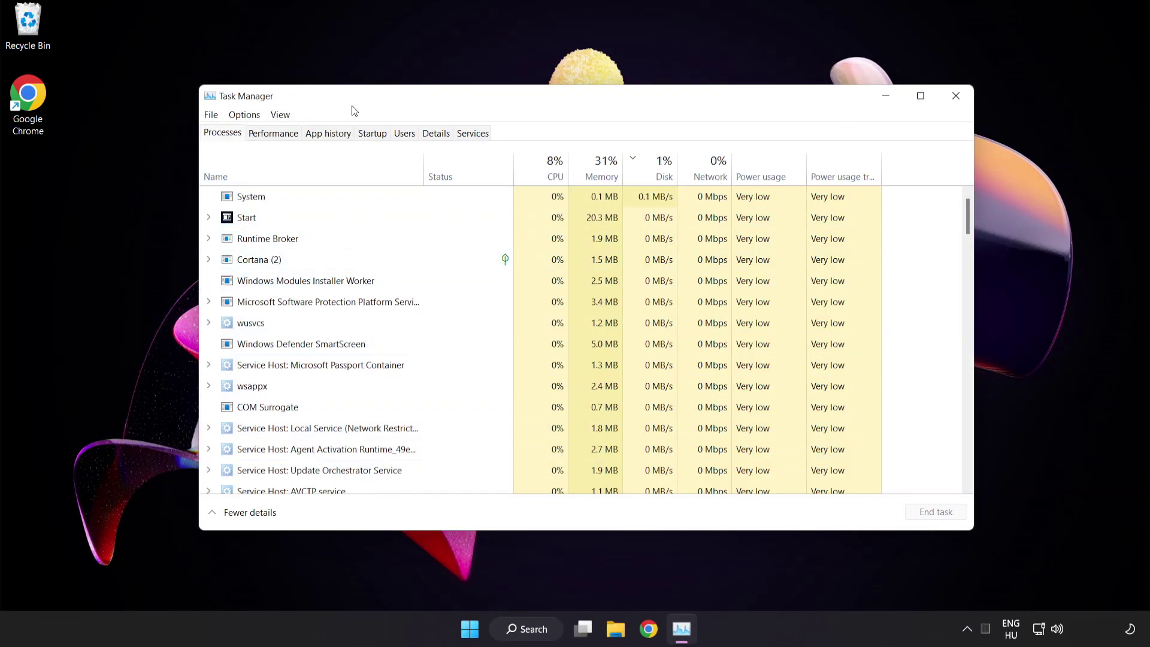
click(381, 136)
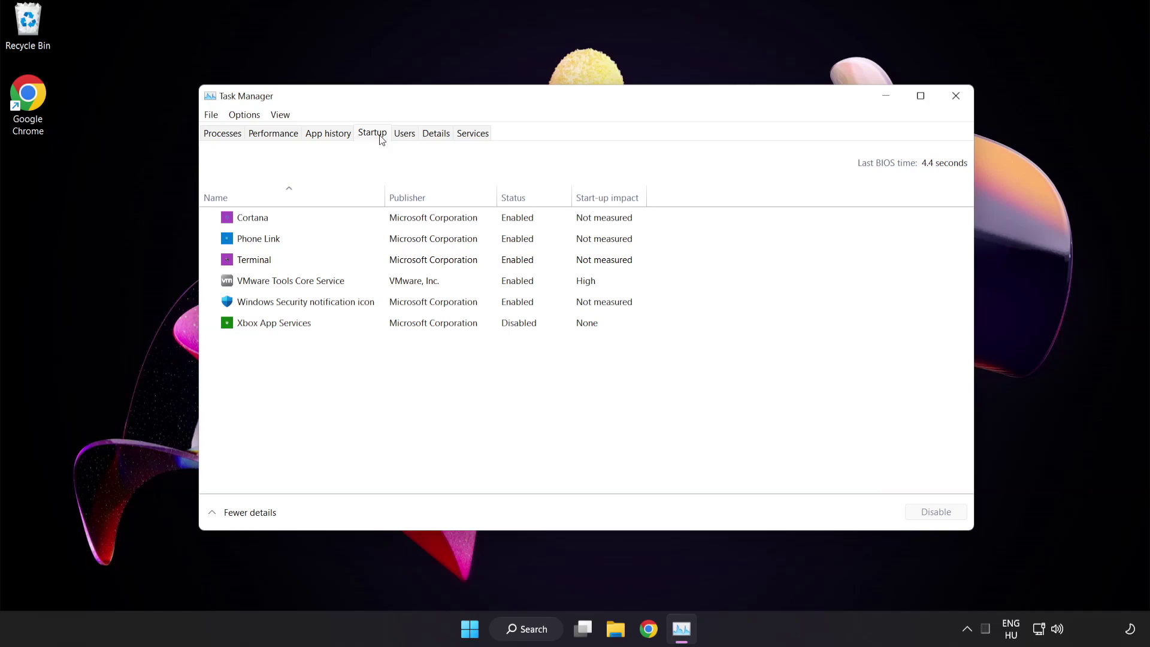
click(381, 223)
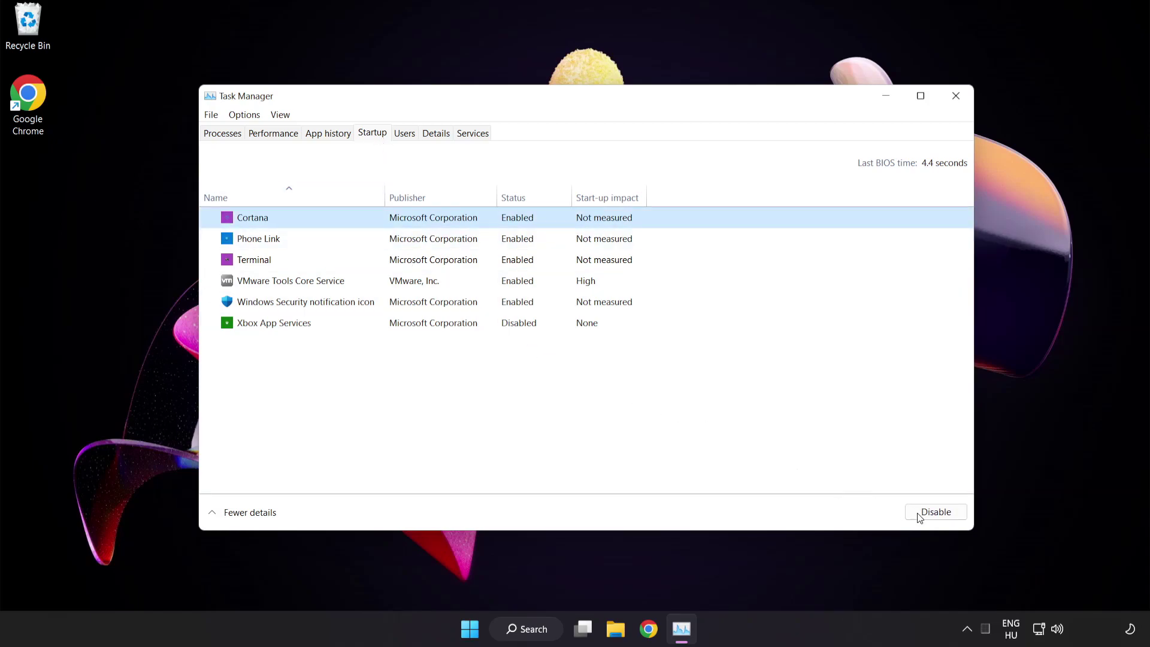
click(936, 513)
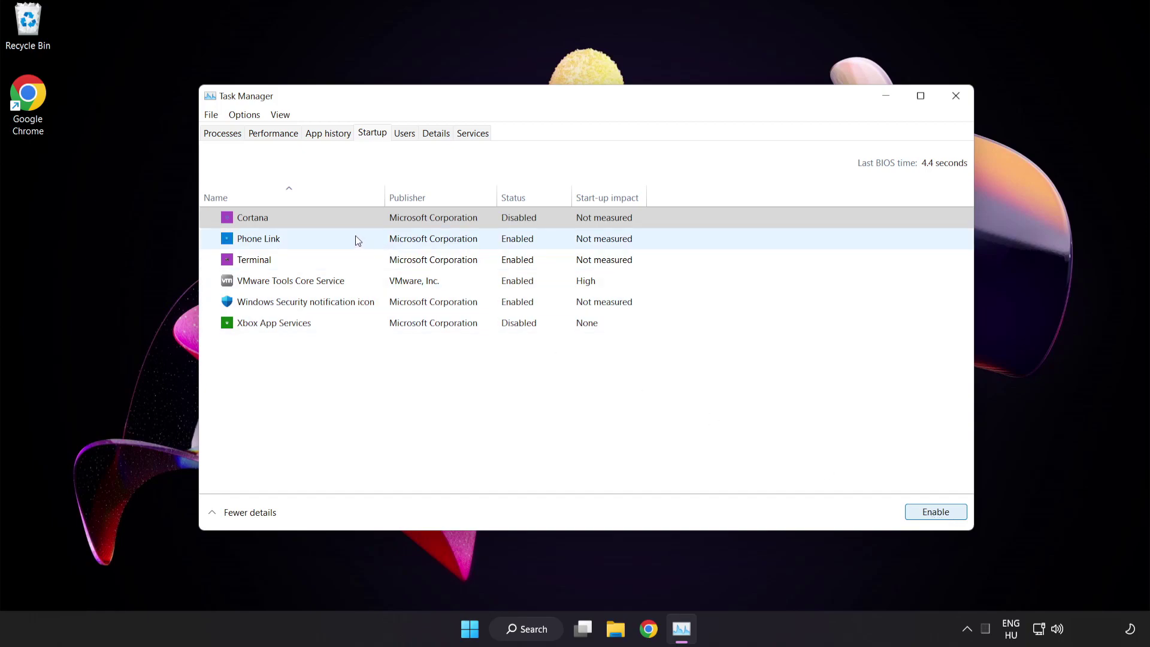
click(360, 243)
click(935, 514)
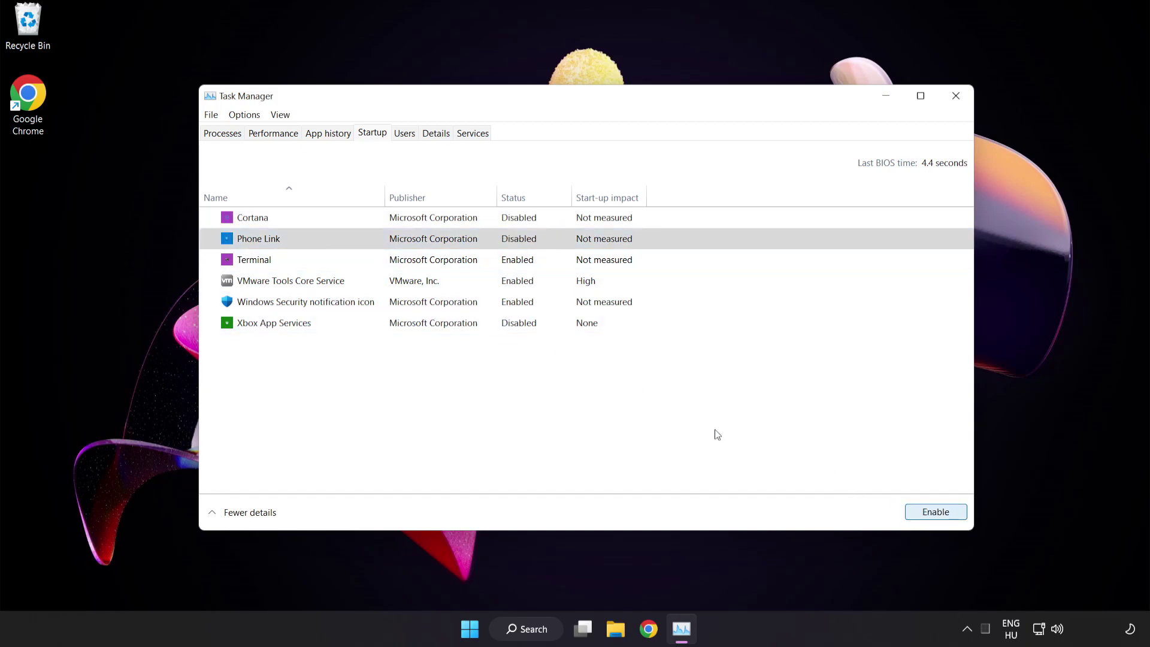
click(368, 264)
click(926, 512)
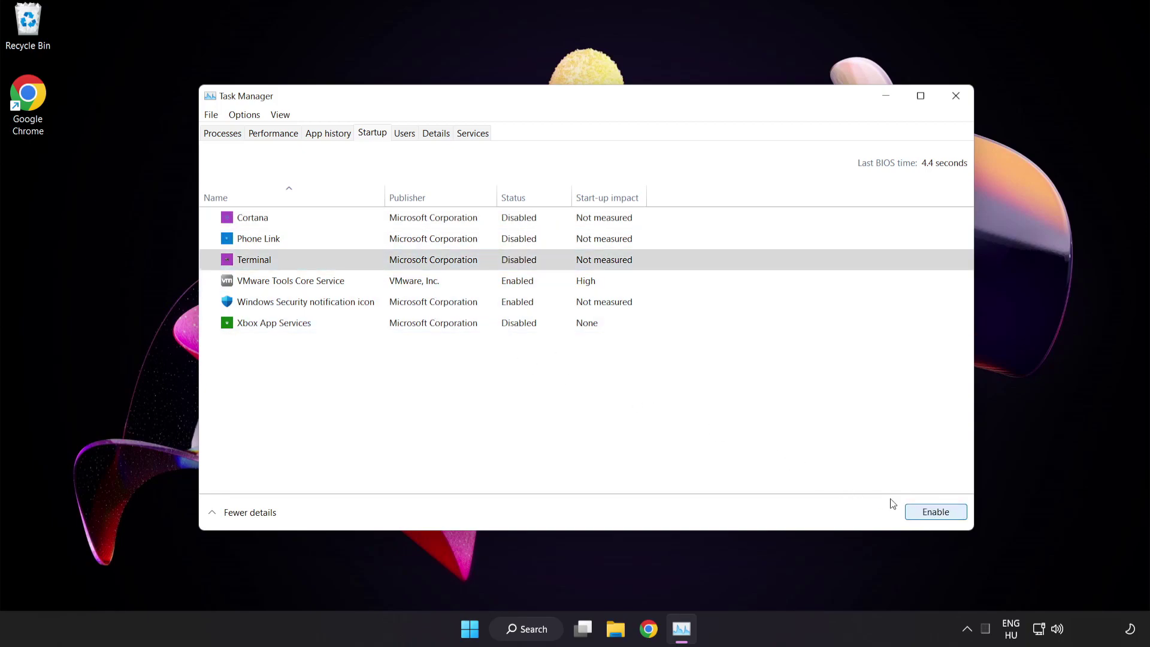
click(395, 306)
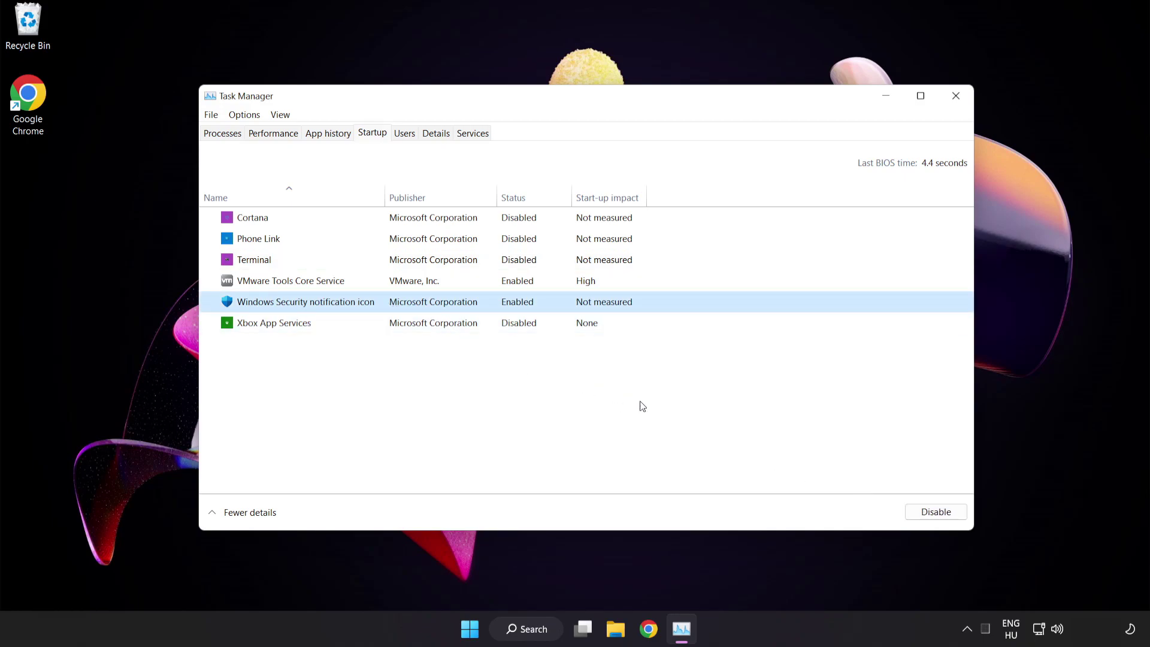
click(926, 513)
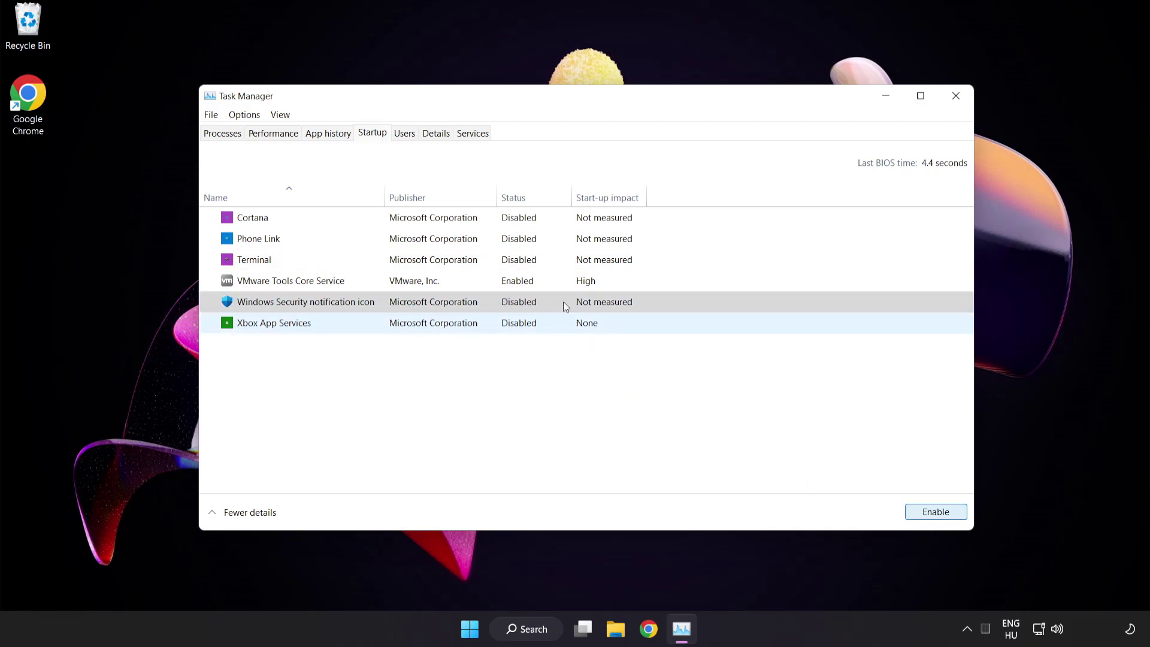
click(957, 100)
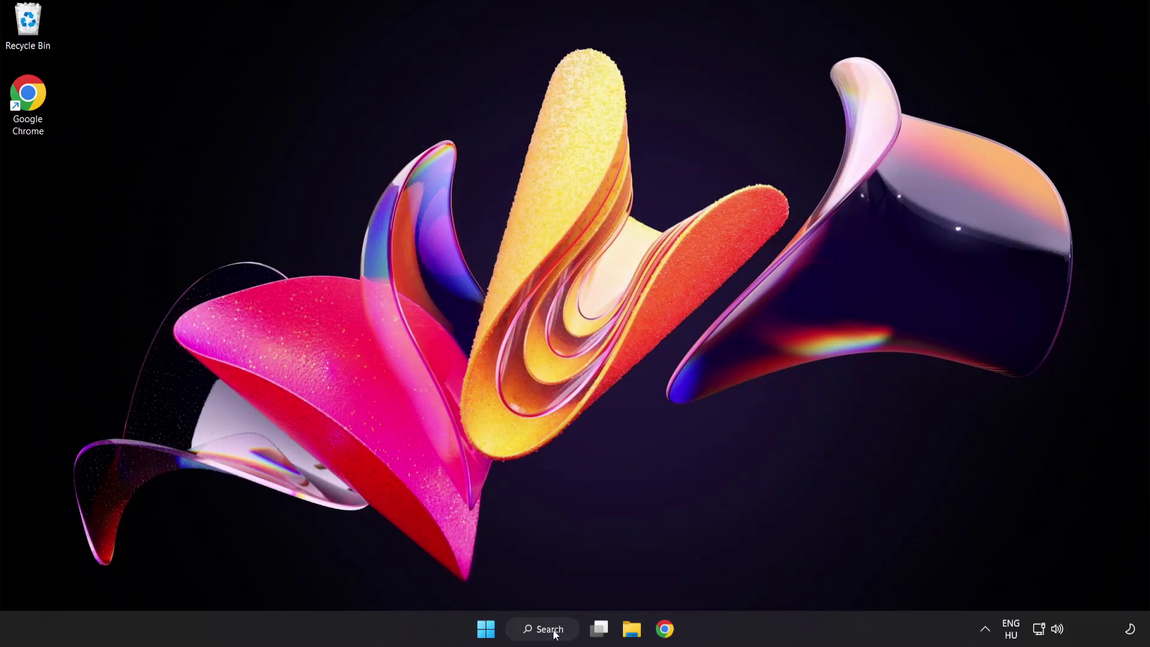
Step: Search for security, open Windows Security, and go to the antivirus exclusions within the virus and threat protection settings
click(528, 628)
text(s)
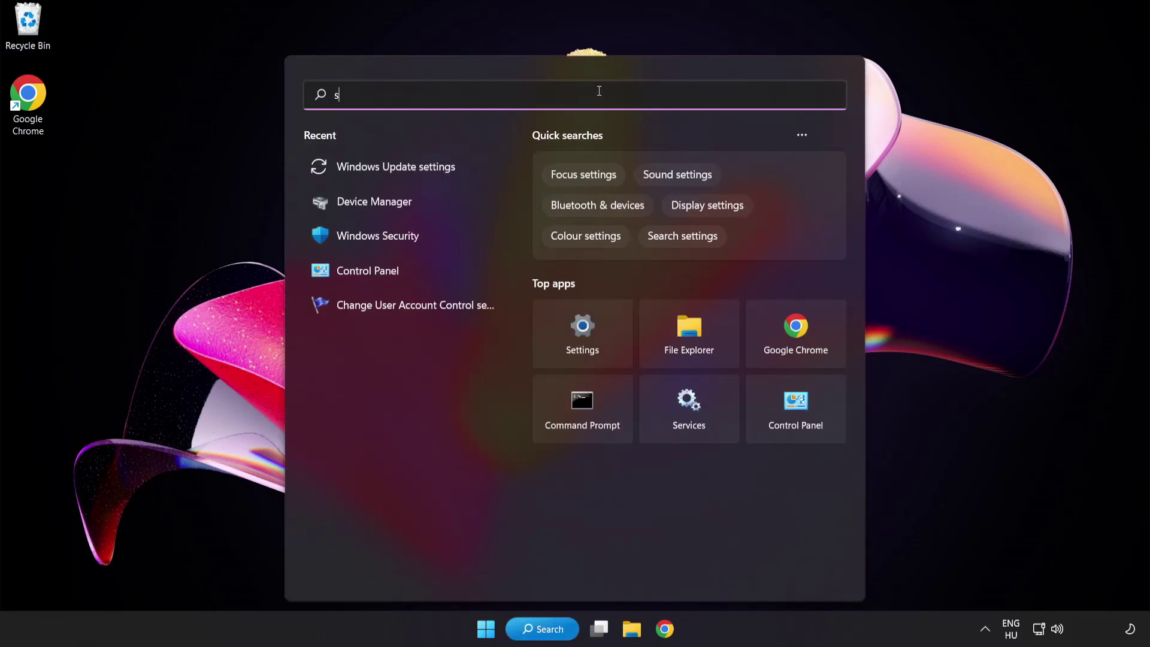
text(ecurity)
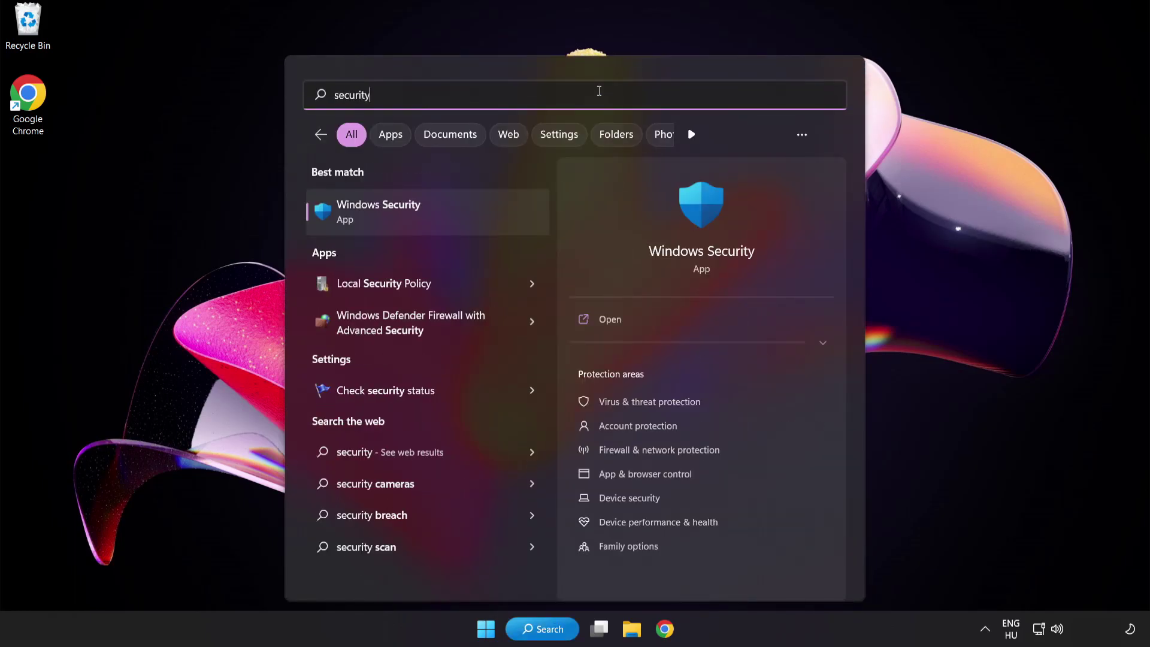
click(433, 212)
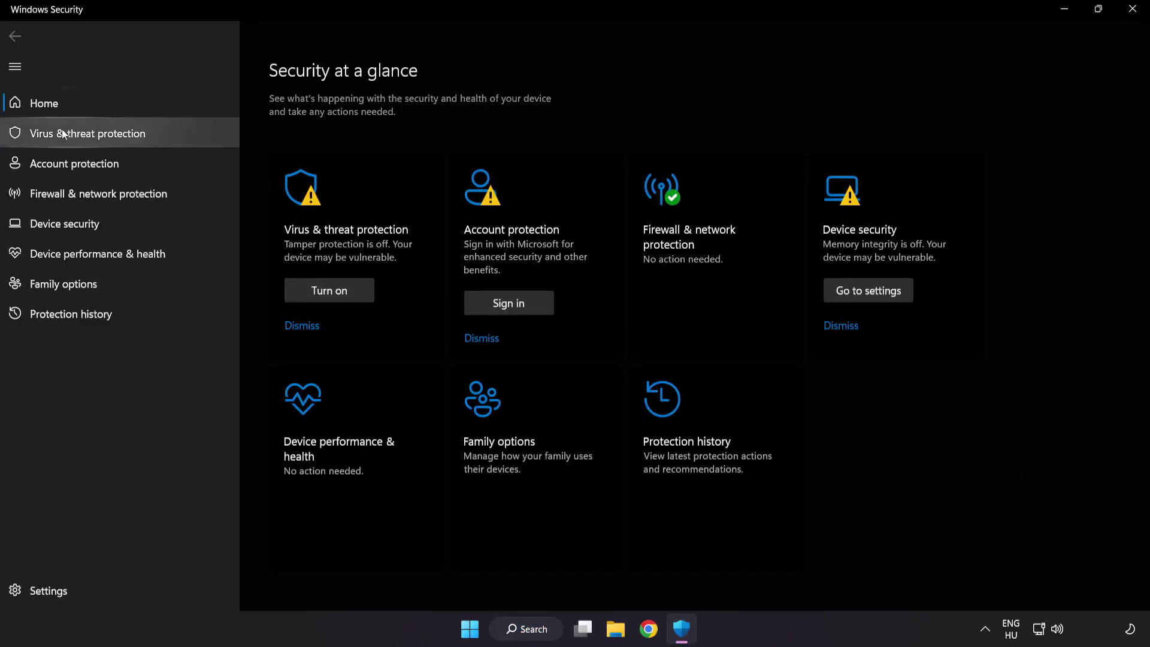
click(174, 132)
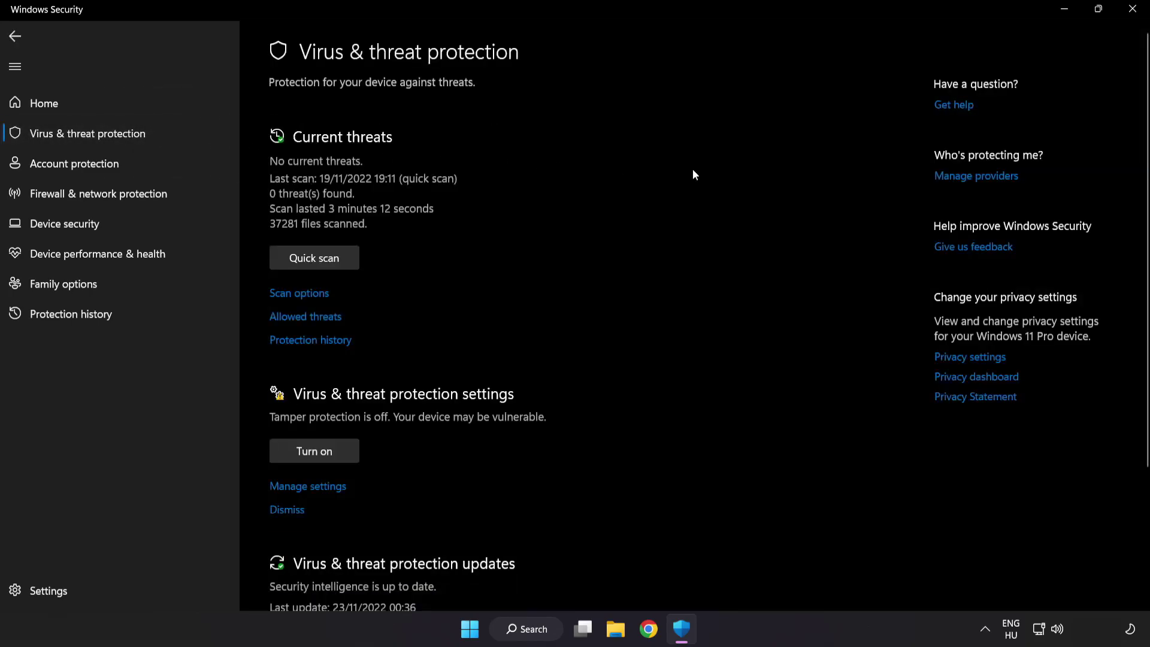
scroll(727, 175, down, 3)
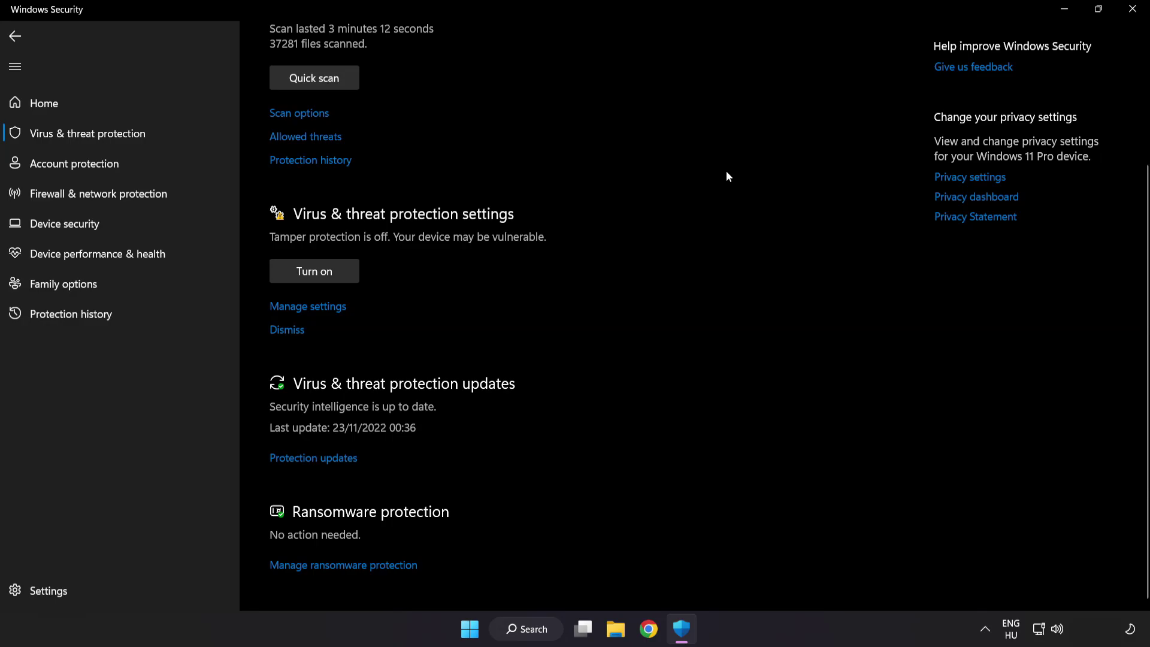
click(315, 307)
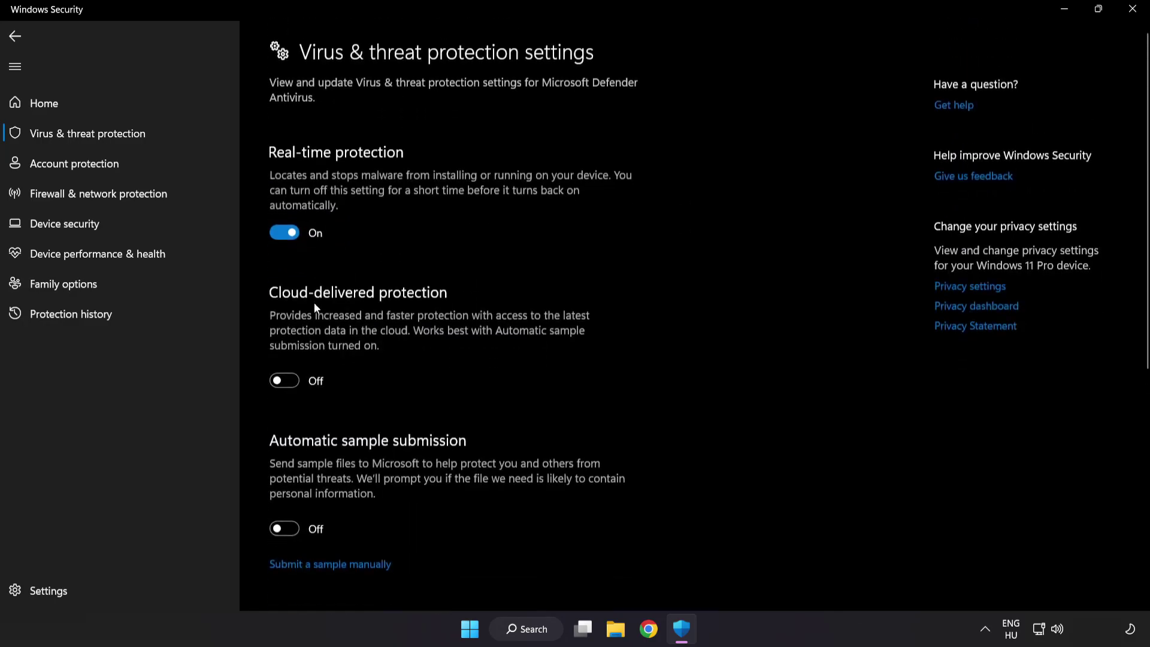
scroll(668, 314, down, 6)
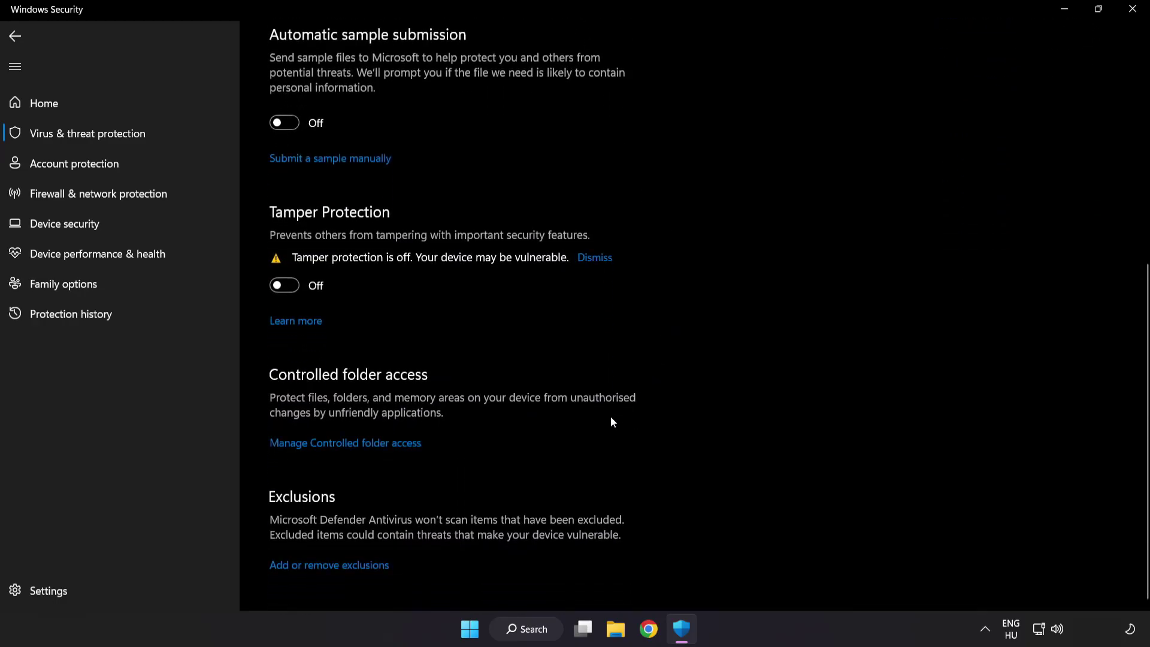
click(333, 567)
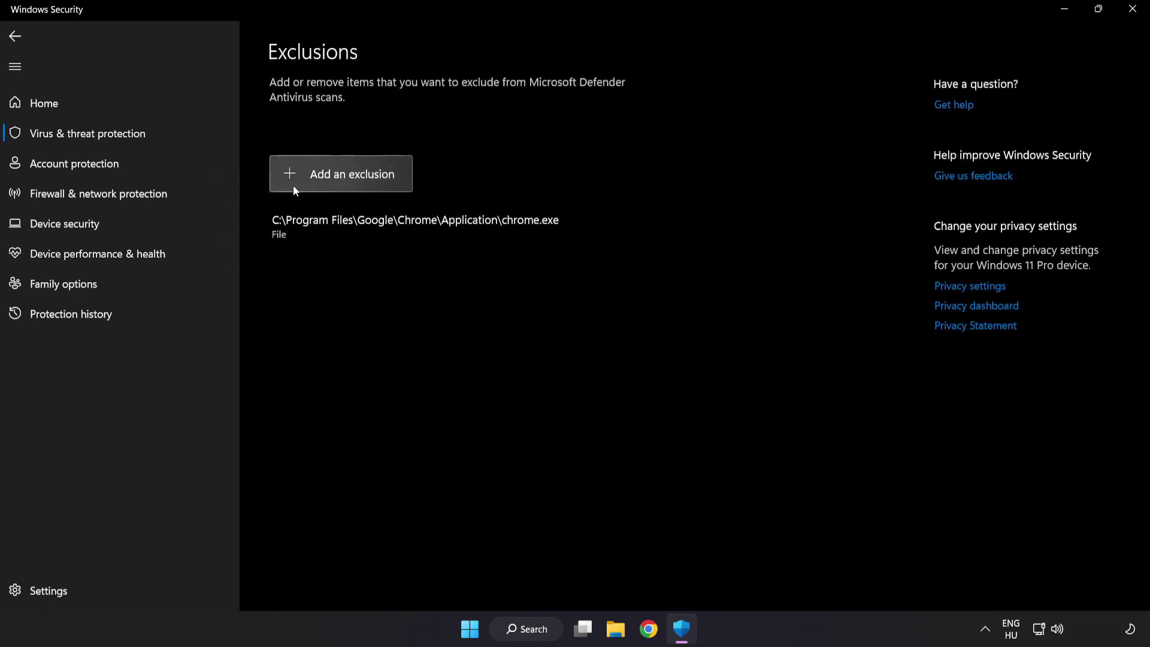
Step: Add a file exclusion for the NOT WORKING APP shortcut in the NOT WORKING APP folder of Program Files (x86) on drive C
click(343, 182)
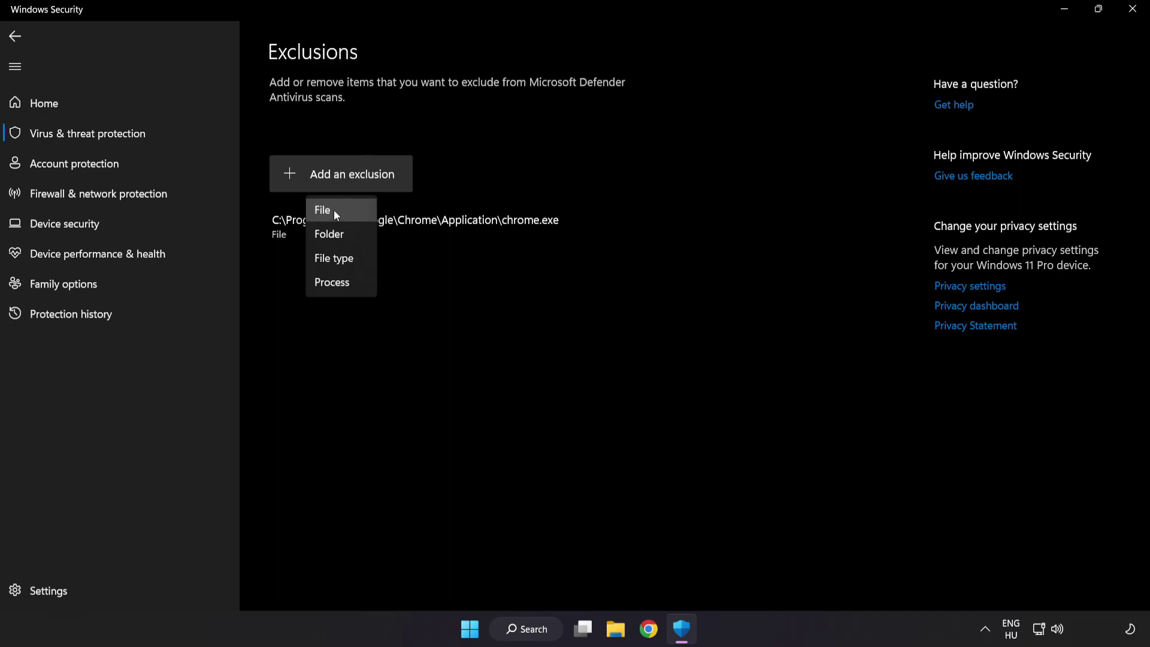
click(336, 211)
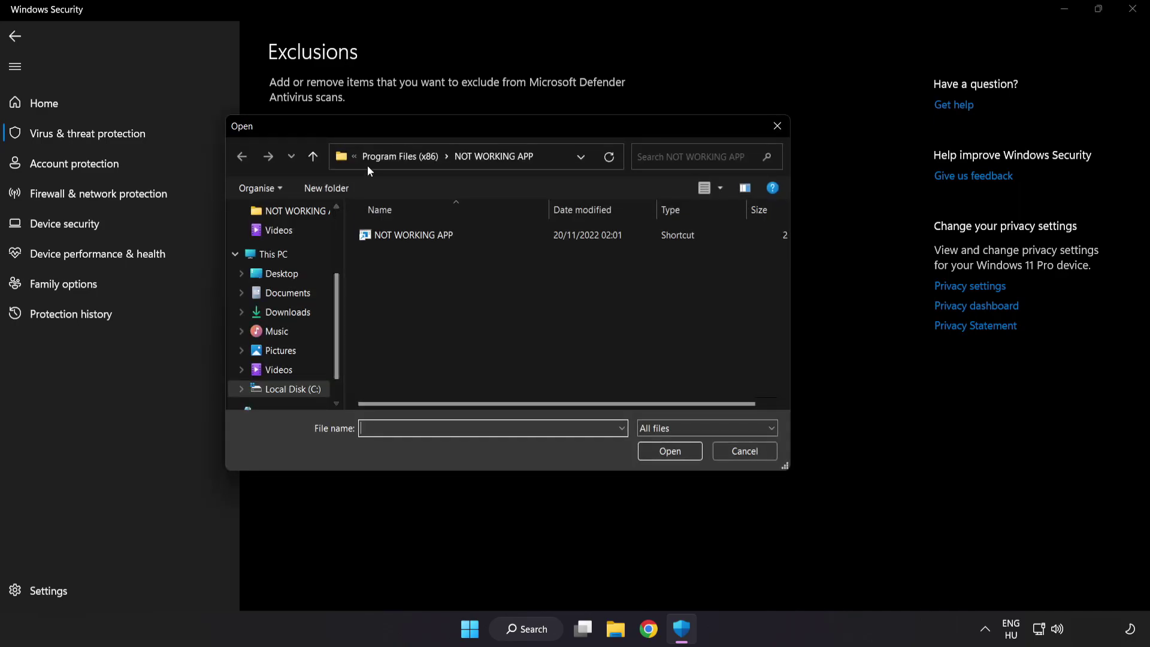
click(368, 161)
click(377, 156)
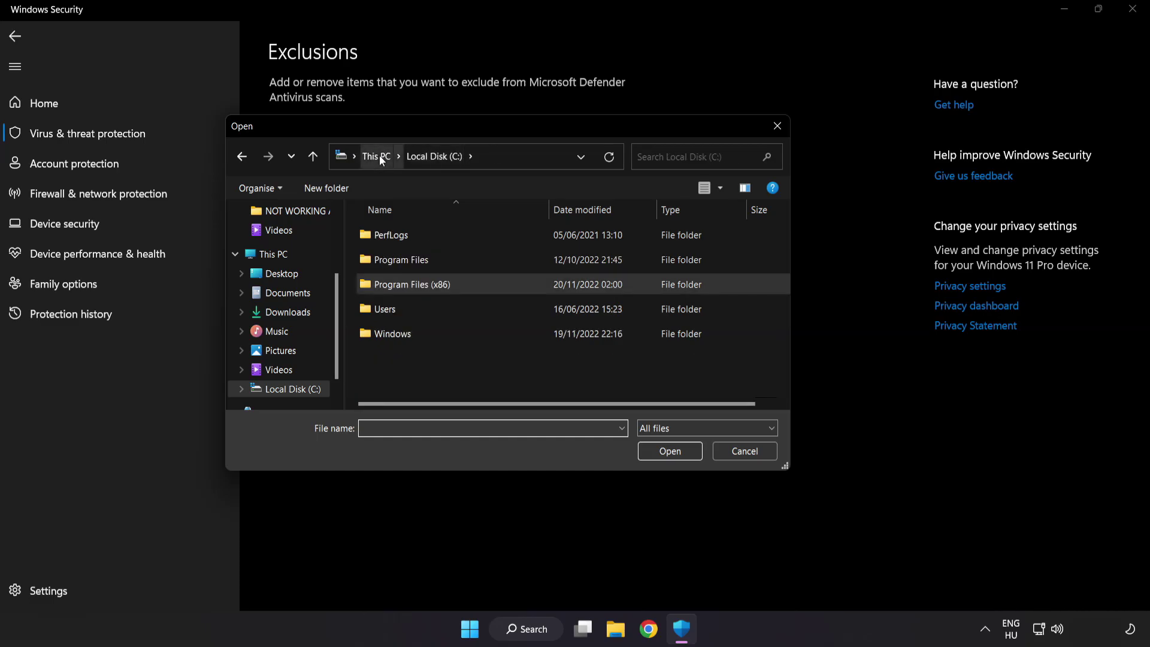
click(378, 156)
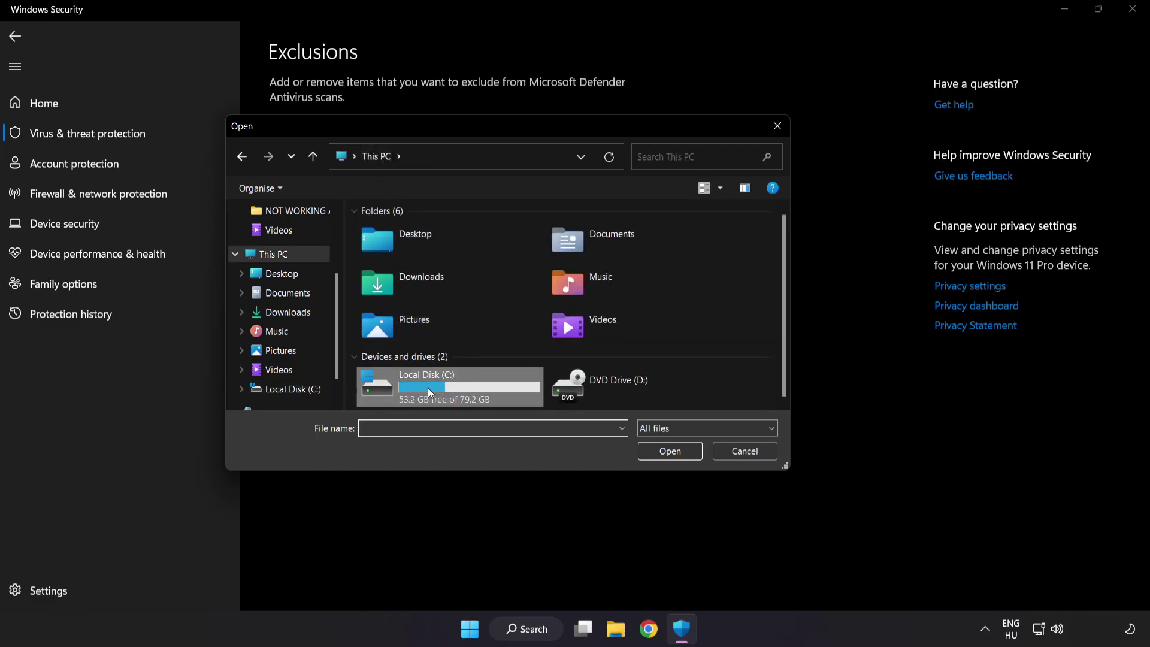
double_click(430, 392)
double_click(442, 279)
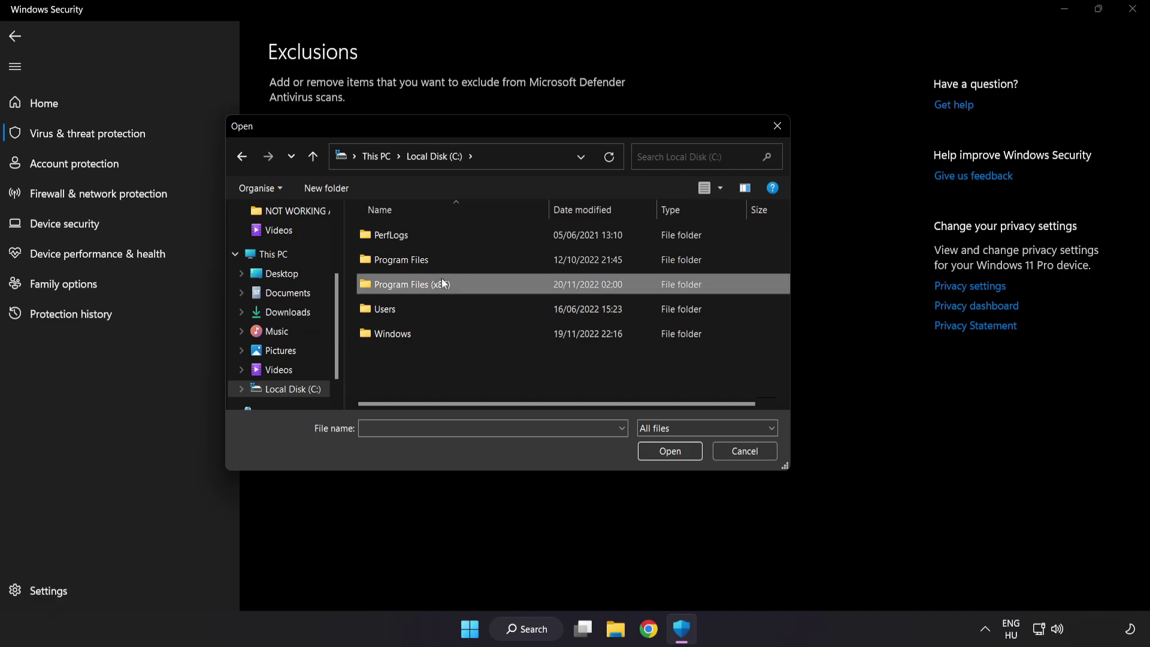
scroll(425, 394, down, 1)
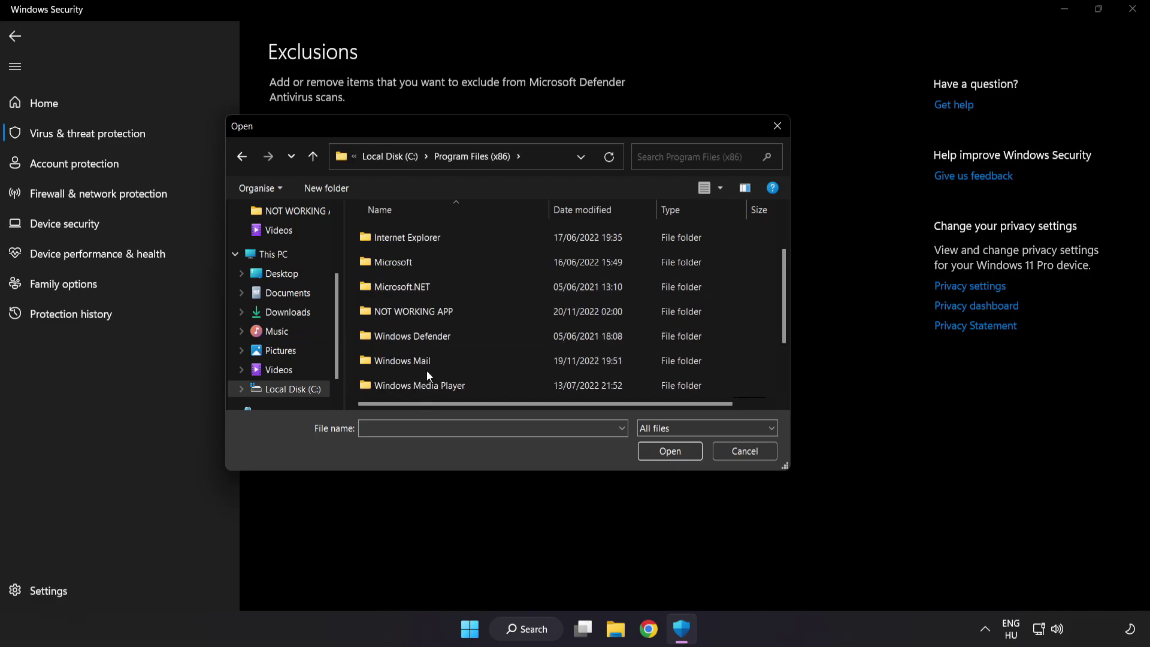
click(411, 312)
double_click(457, 311)
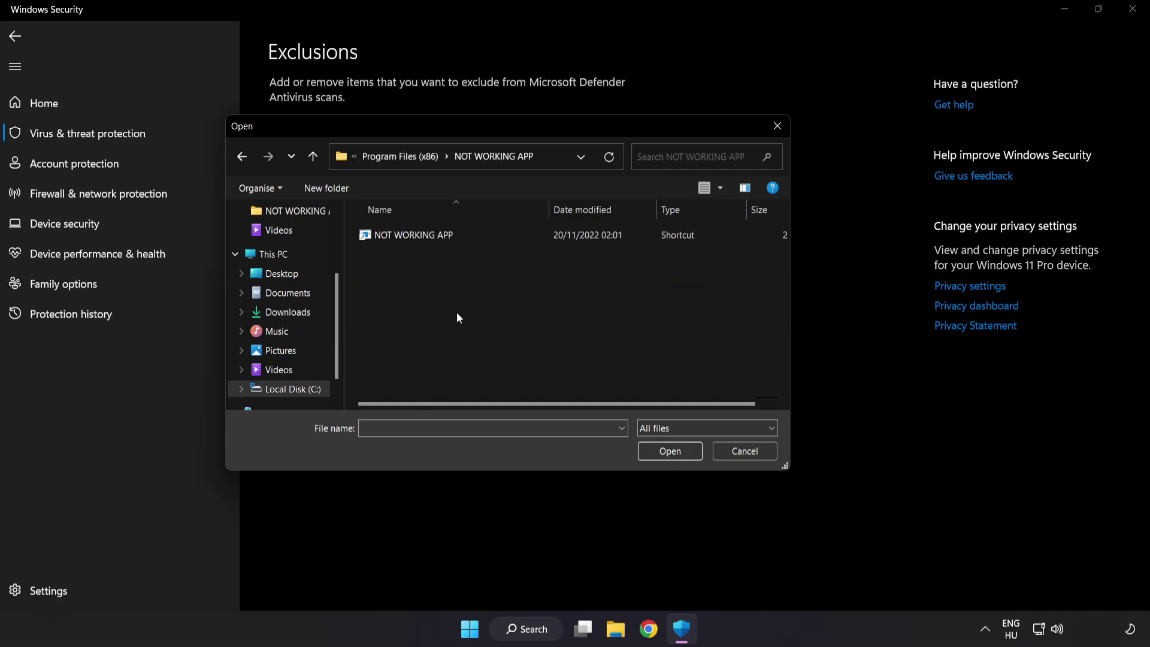
click(412, 240)
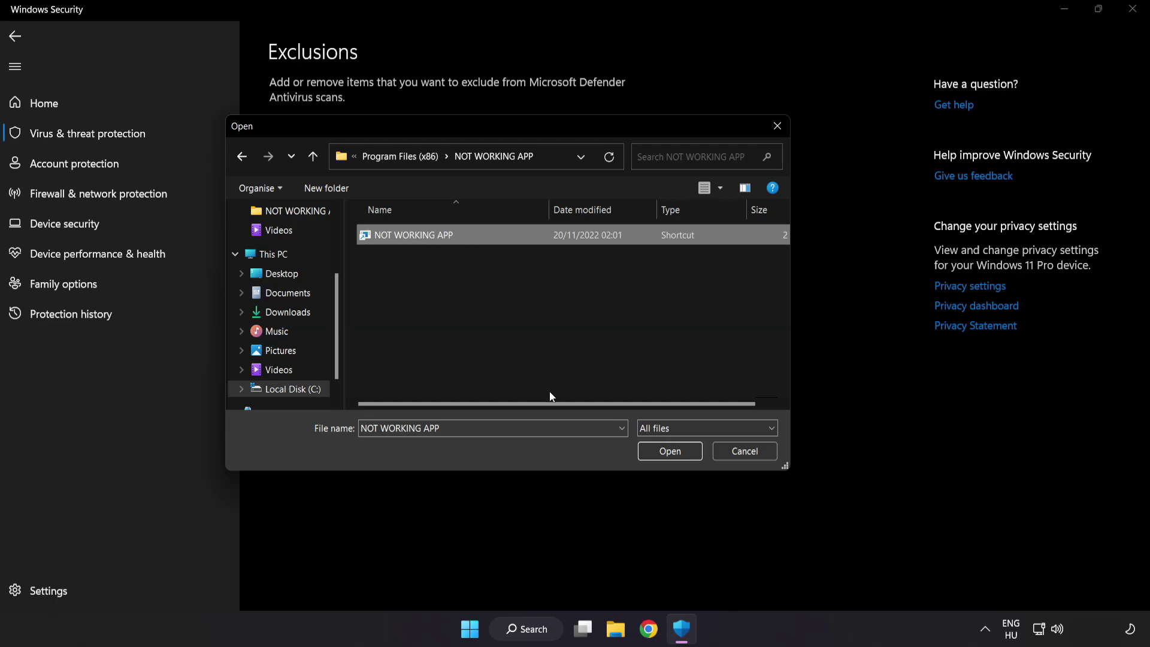
click(672, 456)
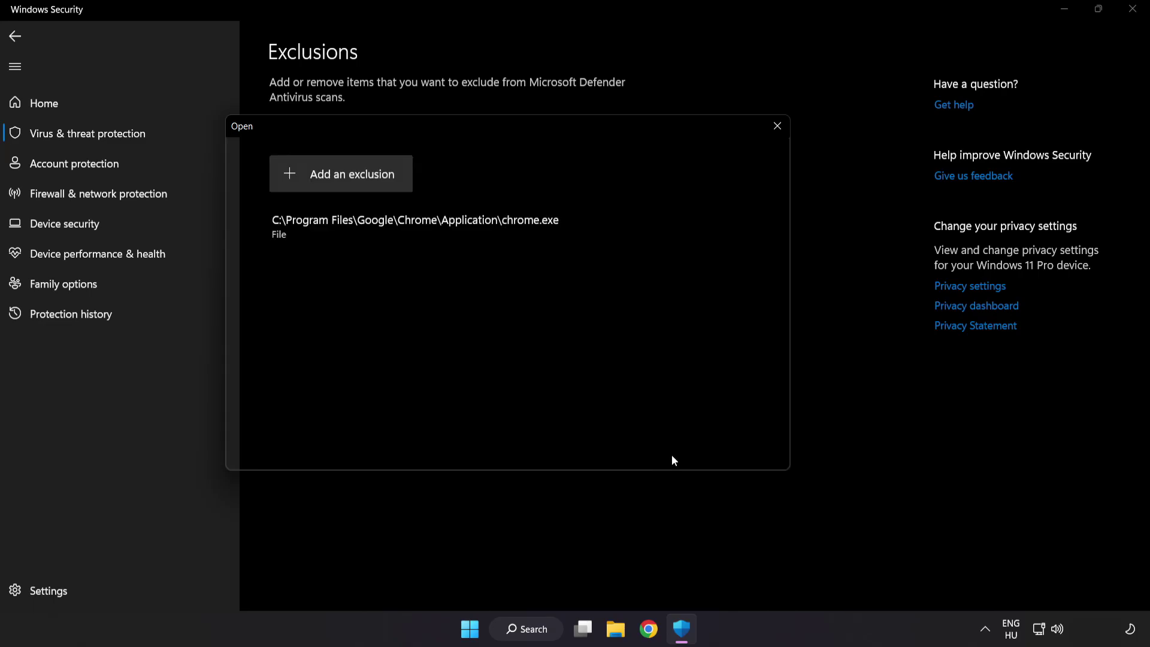
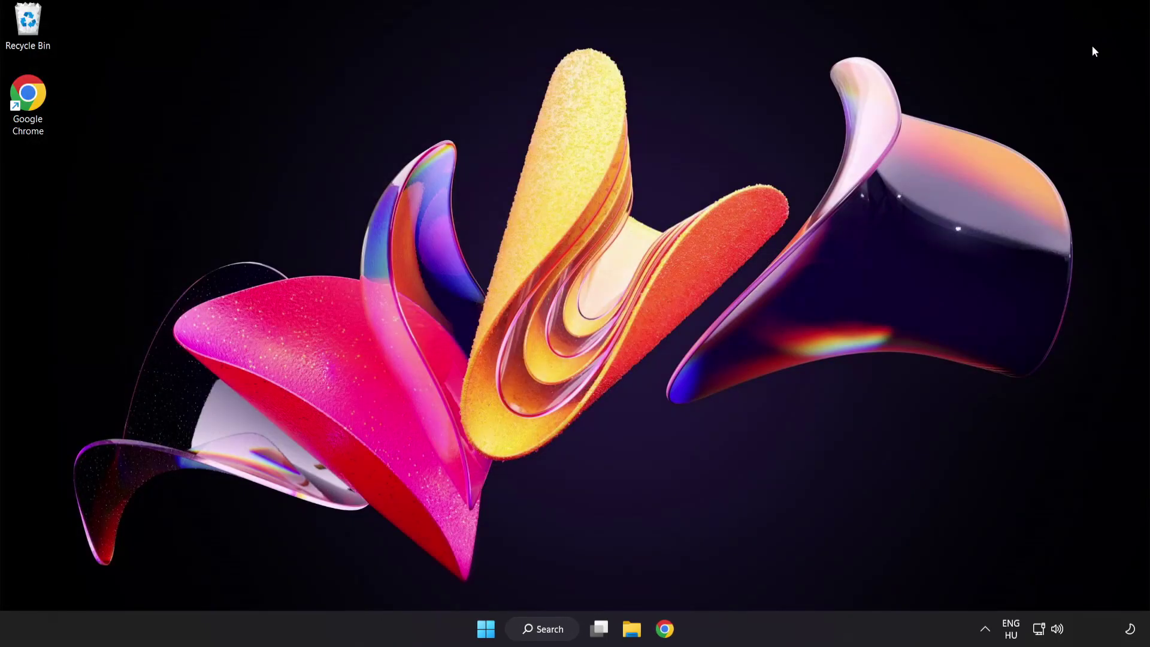
Step: Bring up the computer's power options for a restart
click(486, 629)
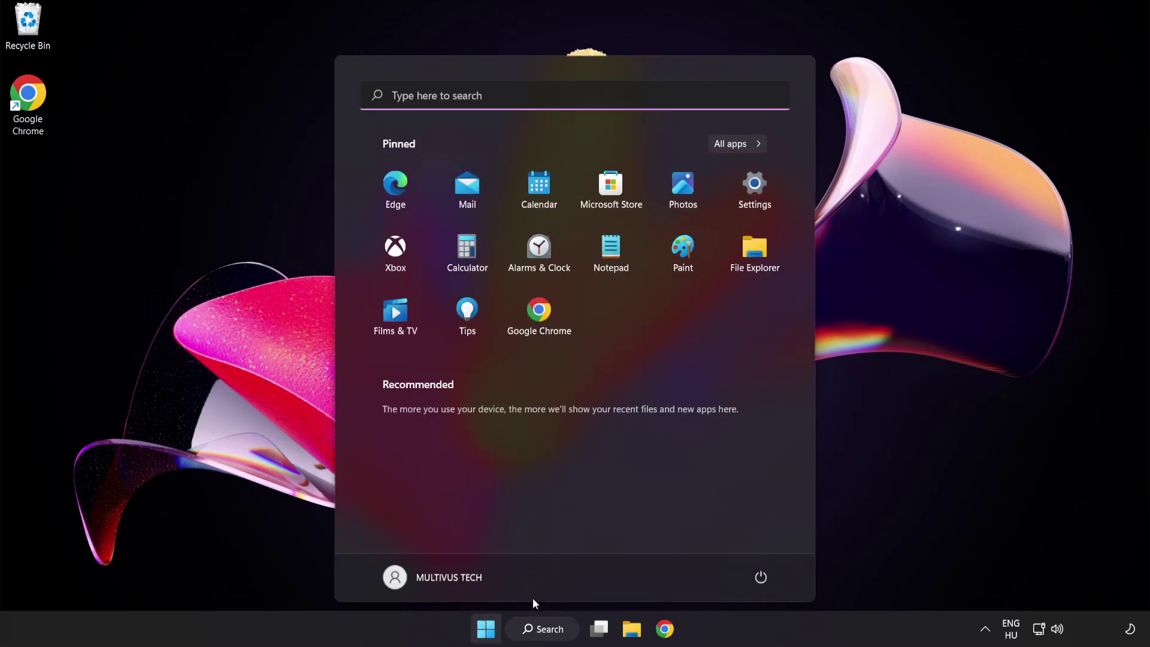
click(762, 578)
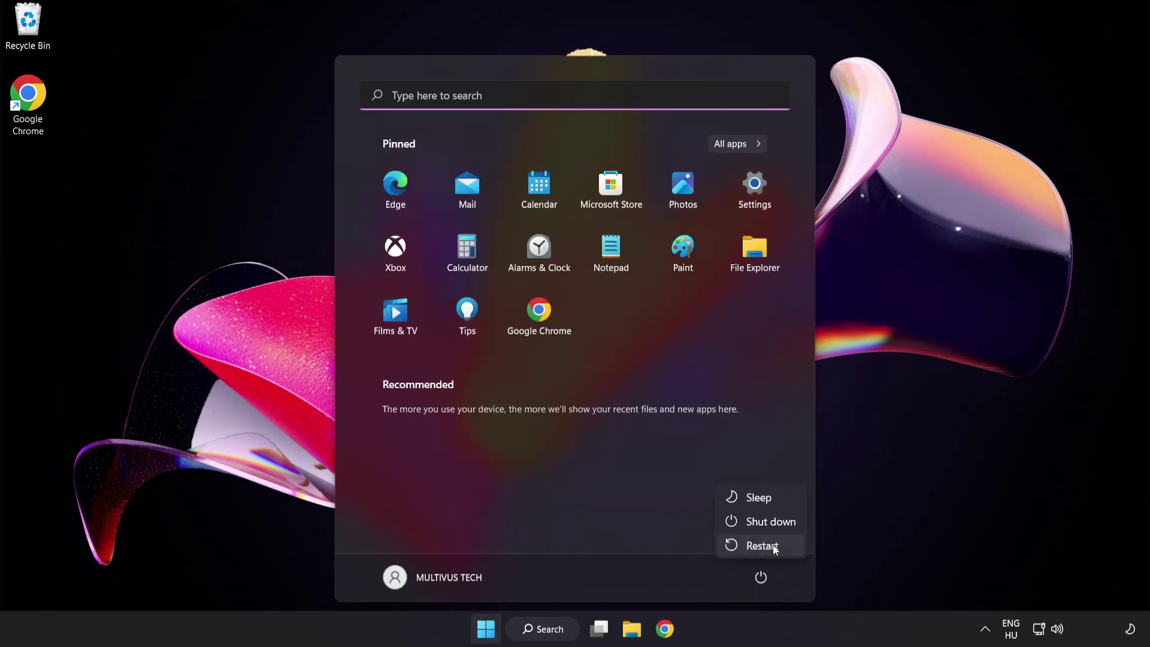